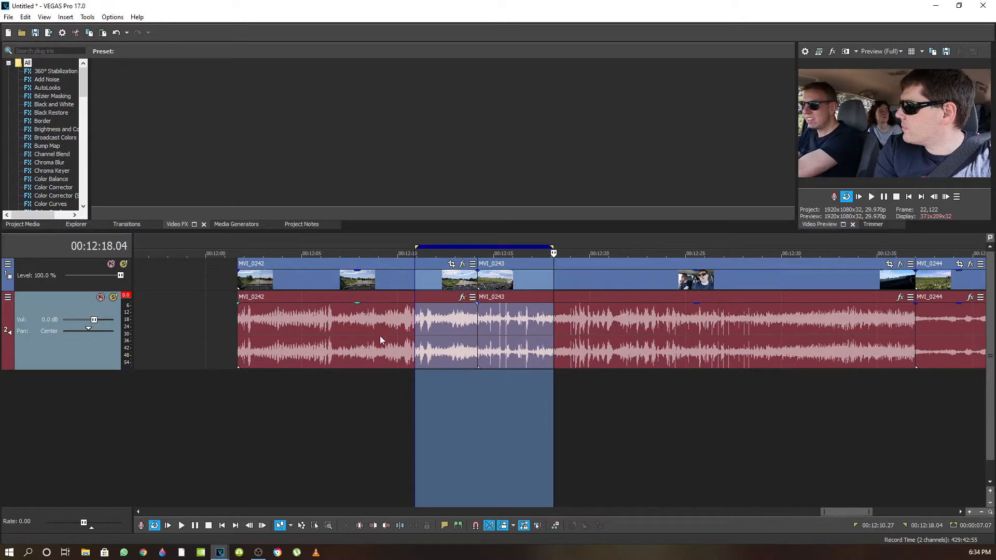
Step: Select a time range on the timeline spanning the cut between MVI_0243 and MVI_0244
scroll(474, 337, "down", 5)
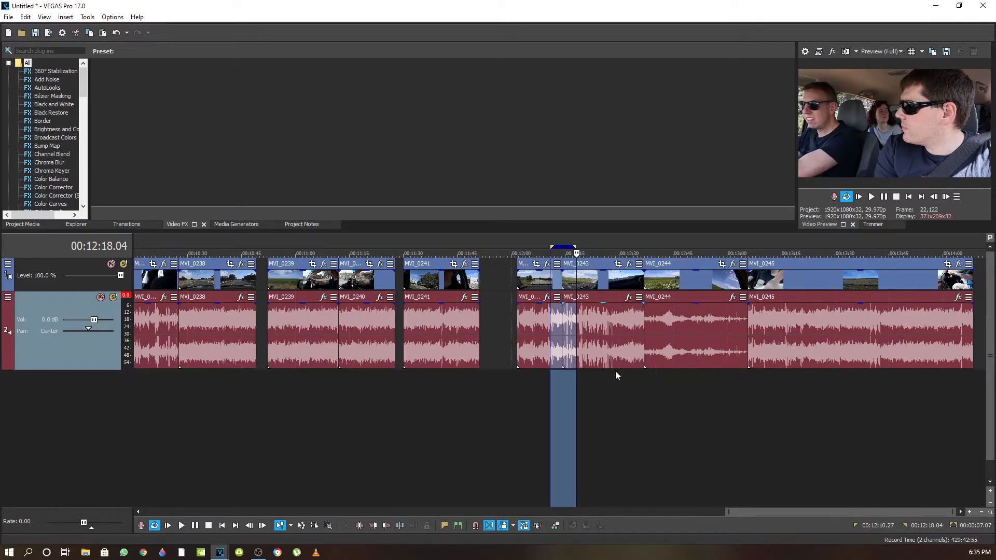
scroll(634, 363, "up", 6)
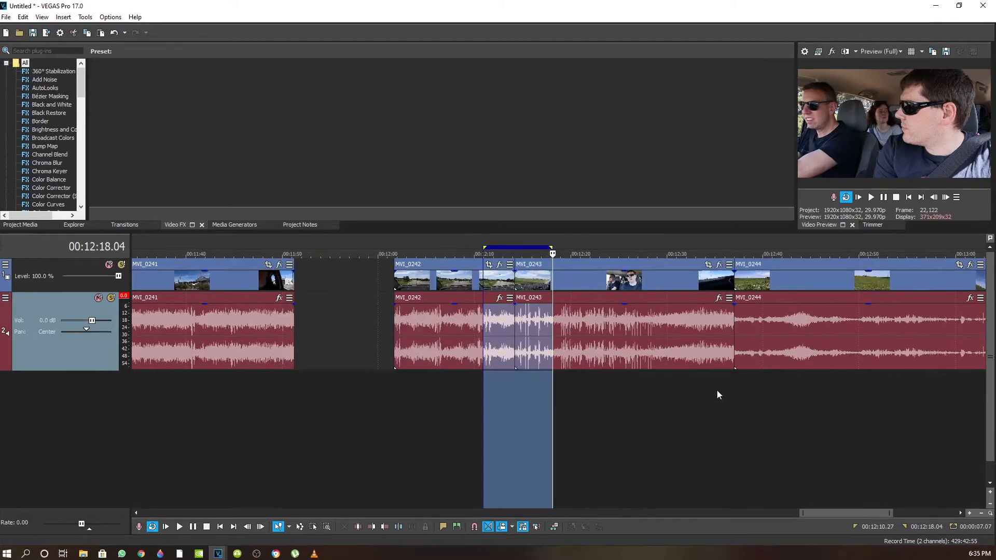
left_click_drag(708, 383, 757, 383)
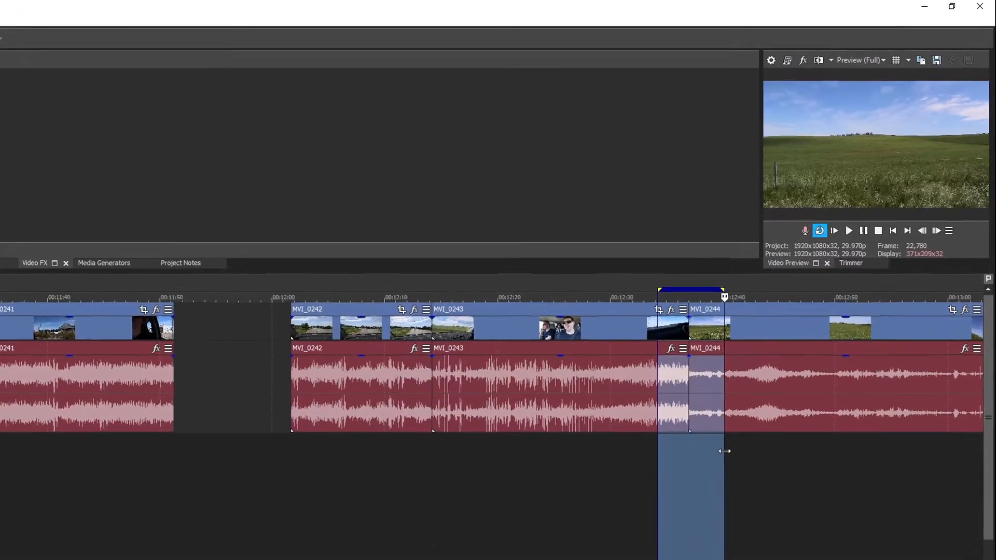
left_click(834, 253)
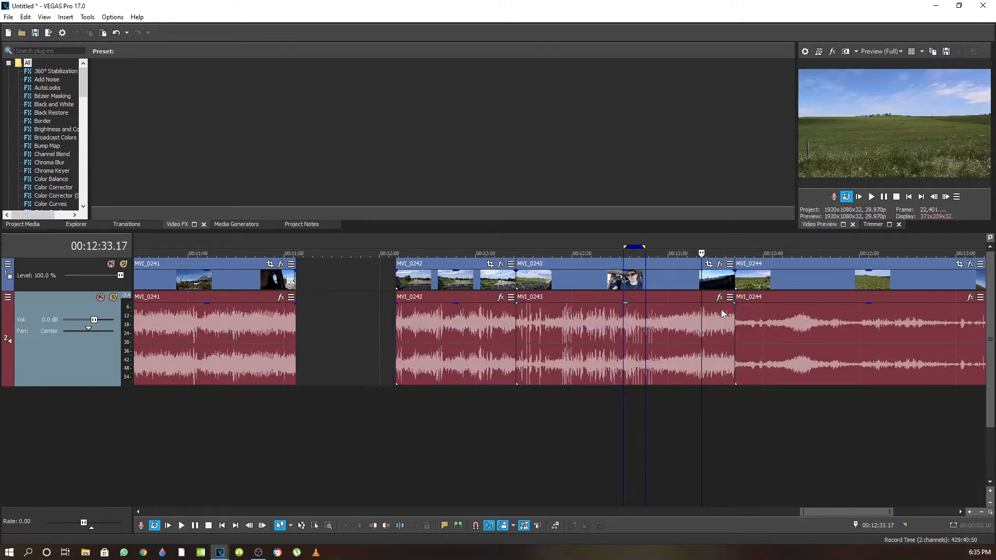
Step: Add the Volume and ExpressFX Graphic EQ plug-ins to the audio effects chain of MVI_0243
left_click(720, 297)
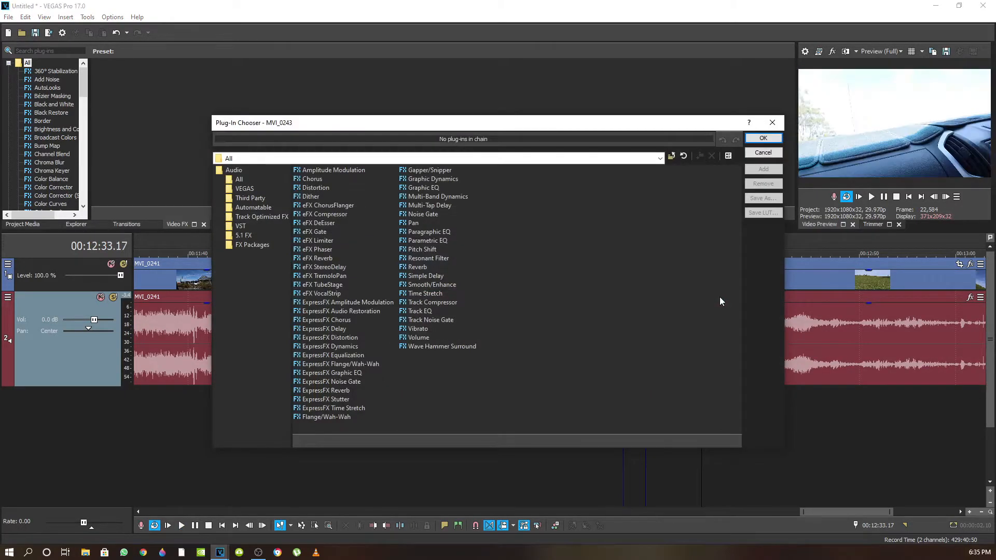
left_click(772, 122)
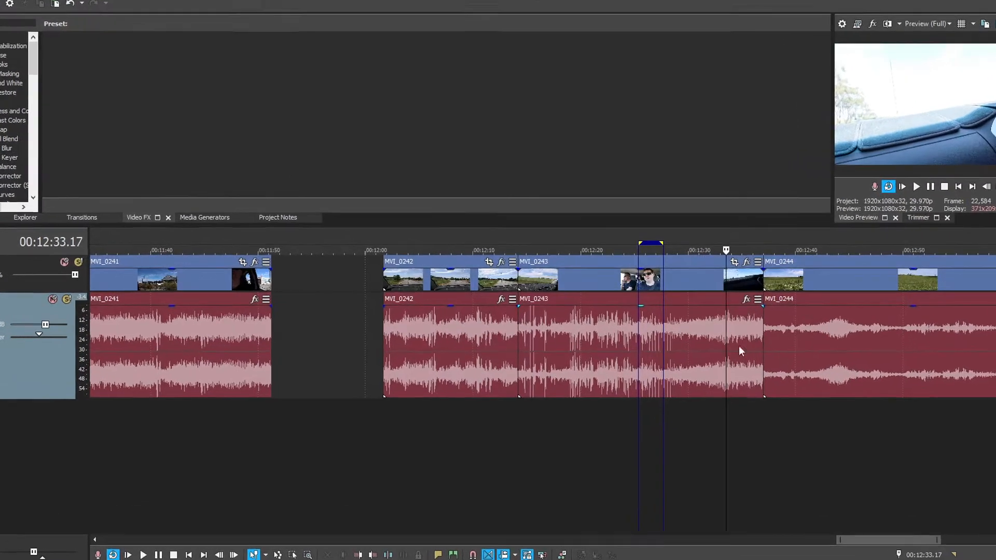
left_click(787, 303)
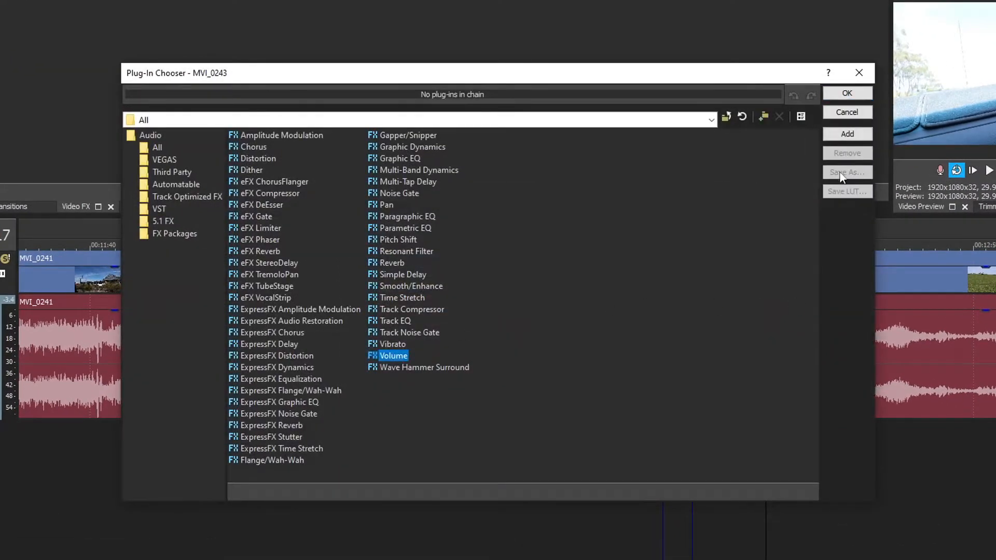
left_click(848, 134)
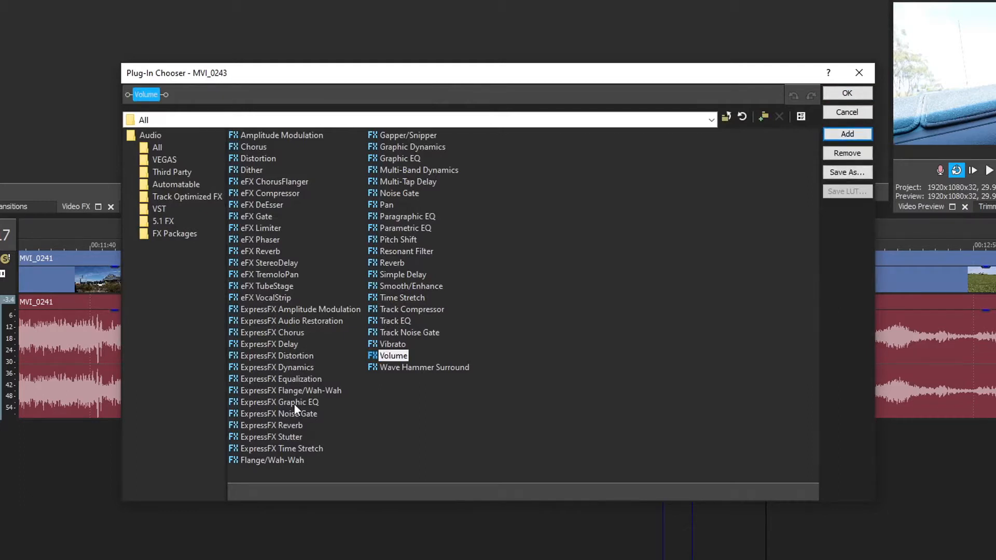
left_click(295, 403)
left_click(843, 136)
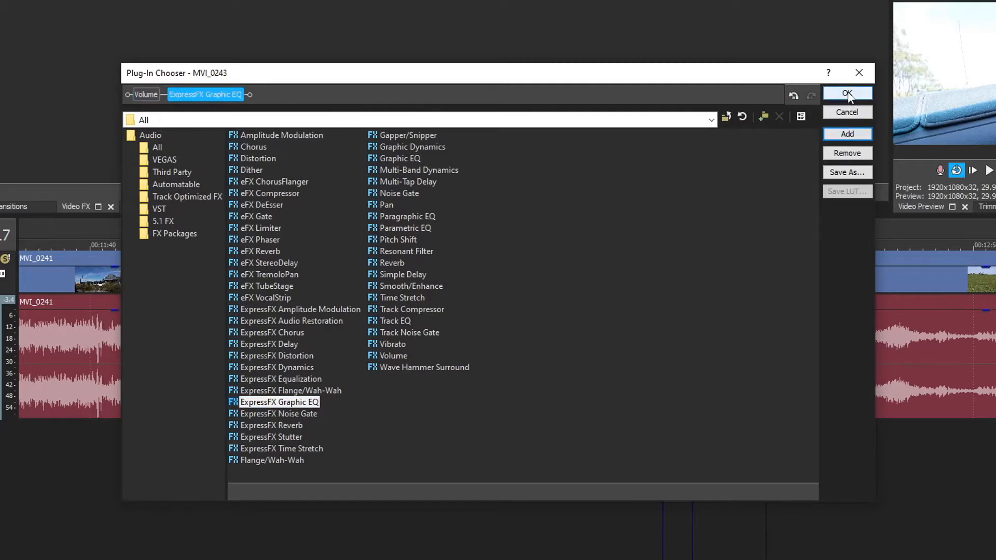
left_click(847, 94)
Step: Lower the MVI_0243 Volume effect to -13.850 dB and play the section running from its end into MVI_0244
left_click(219, 91)
left_click_drag(329, 184, 296, 184)
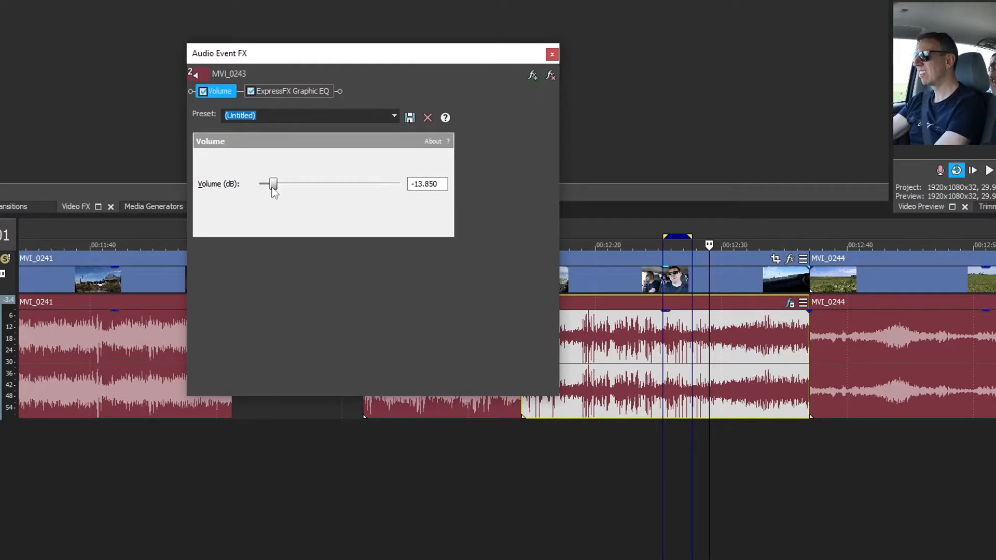
left_click_drag(755, 437, 891, 438)
key("space")
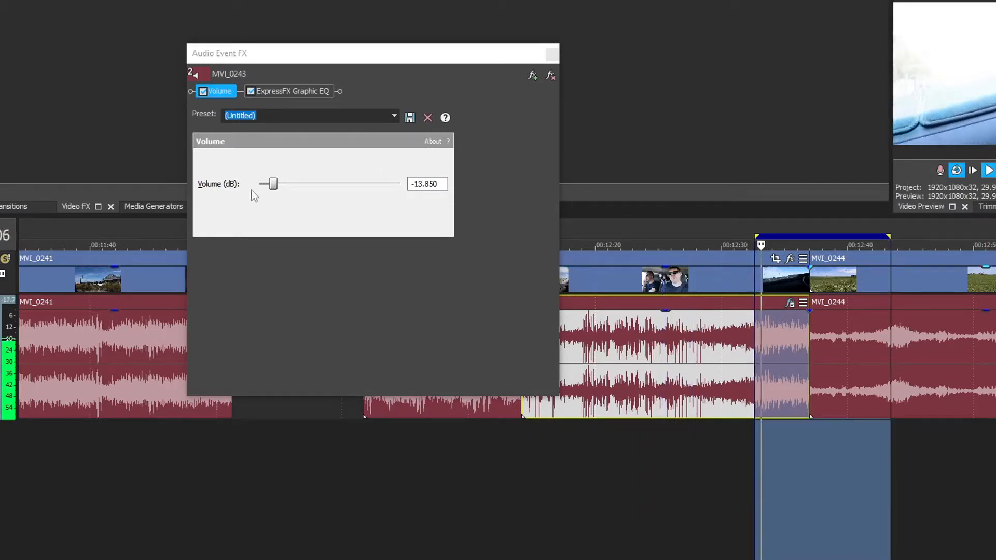
Step: Raise the MVI_0243 Volume effect to 6.021 dB, then bring it back down
left_click_drag(274, 184, 442, 201)
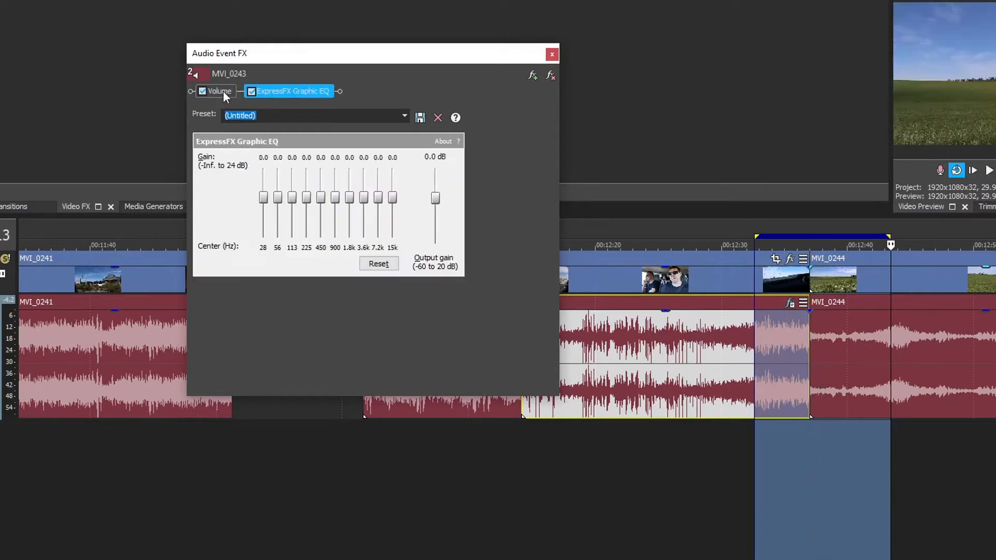
left_click(223, 92)
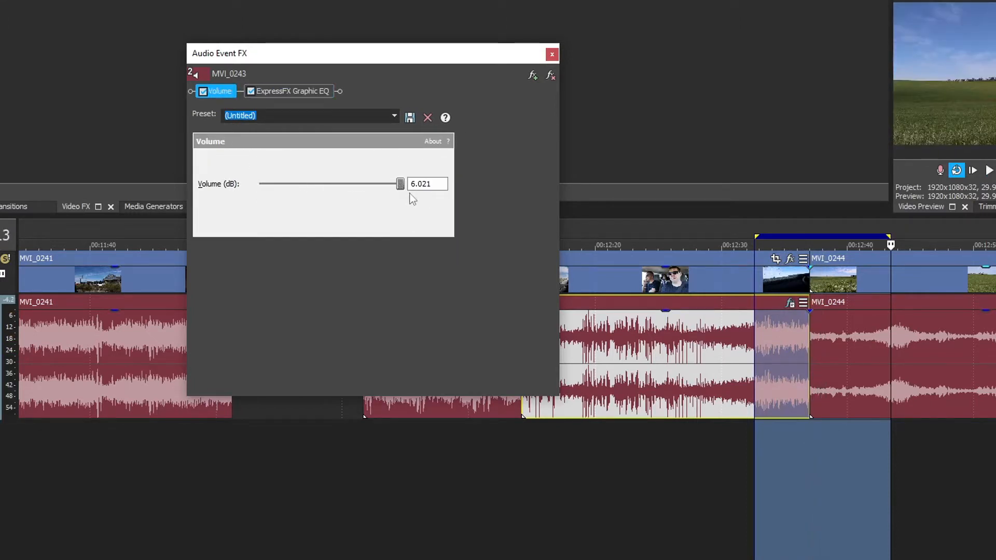
left_click_drag(402, 187, 317, 185)
Step: Remove the Volume plug-in from the MVI_0243 chain and lower the ExpressFX Graphic EQ's output gain
left_click(202, 92)
left_click(551, 76)
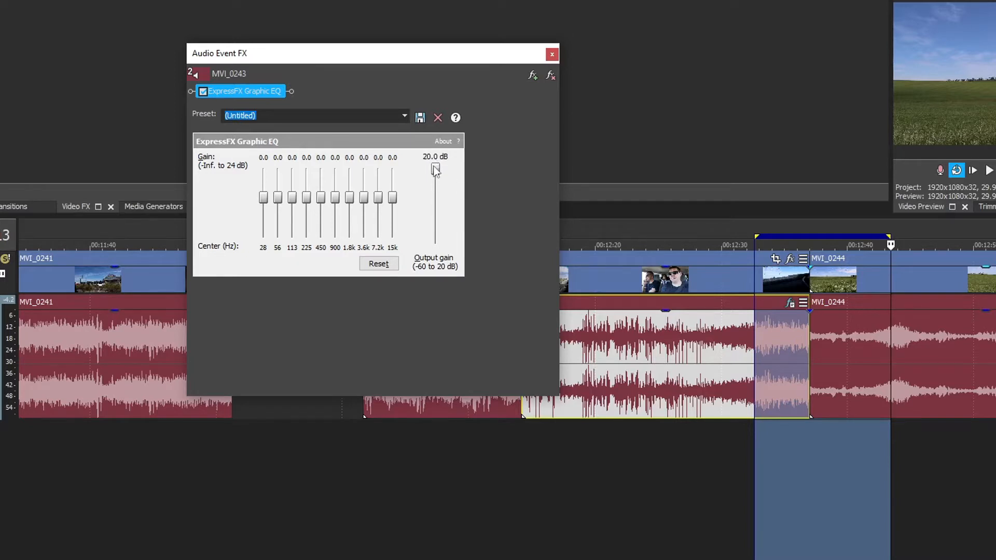
left_click_drag(440, 222, 444, 239)
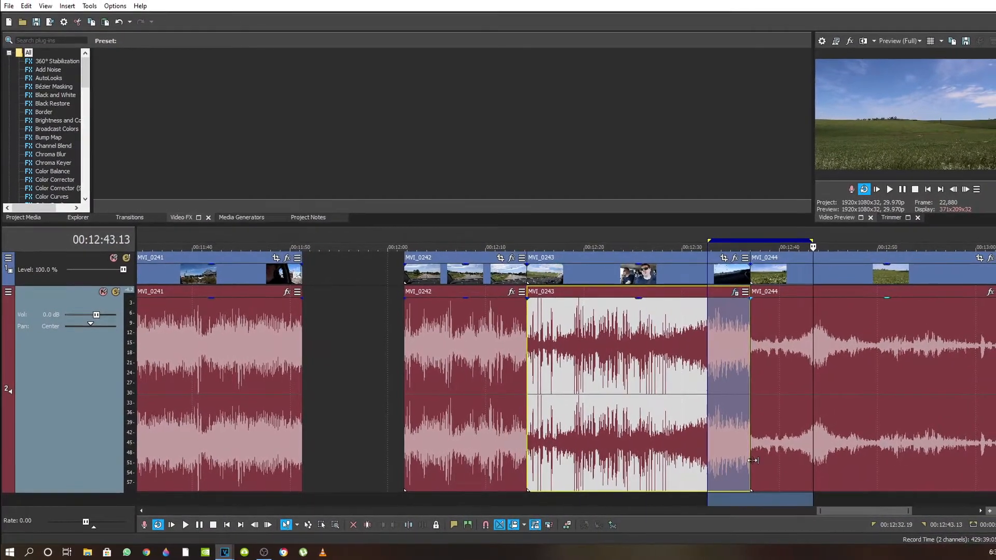
Step: Select the end of MVI_0243, extend the loop region over the whole clip, and play it back
left_click_drag(693, 499, 738, 500)
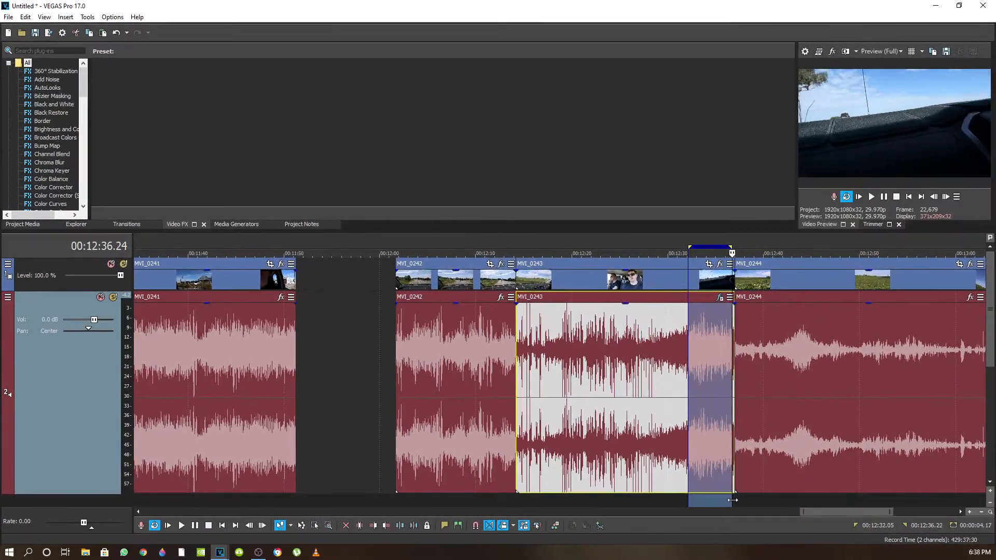
double_click(577, 246)
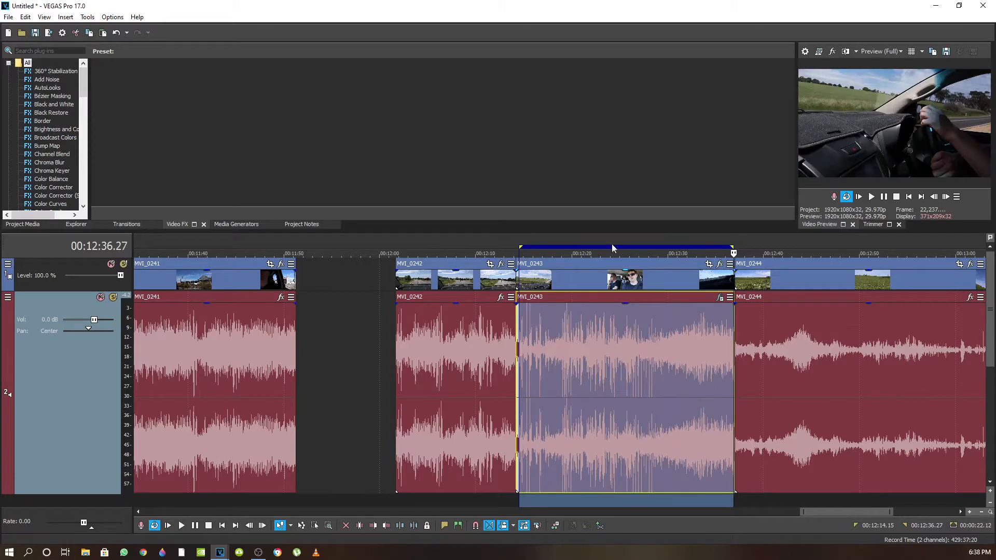
left_click(872, 197)
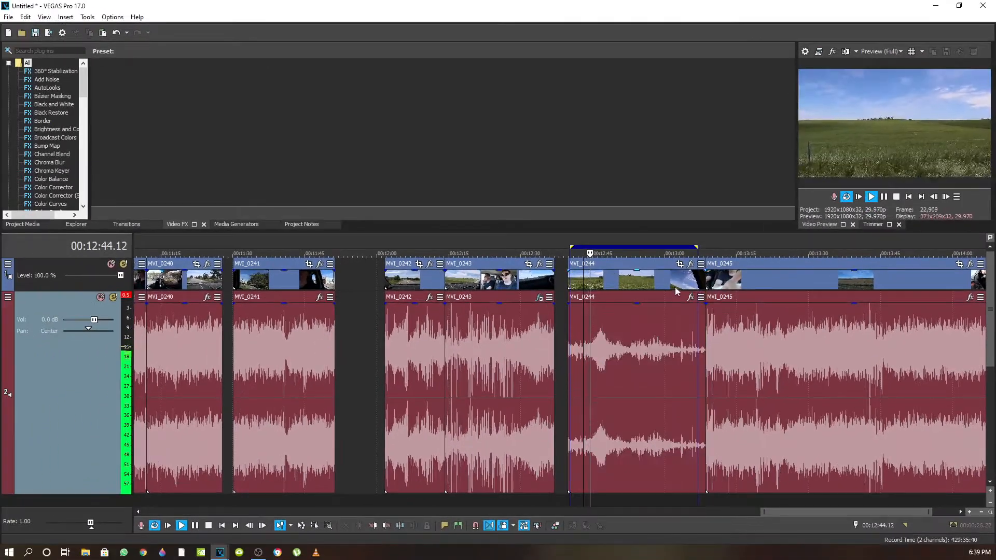
Step: Add ExpressFX Graphic EQ to the MVI_0244 audio event and raise its output gain
left_click(690, 296)
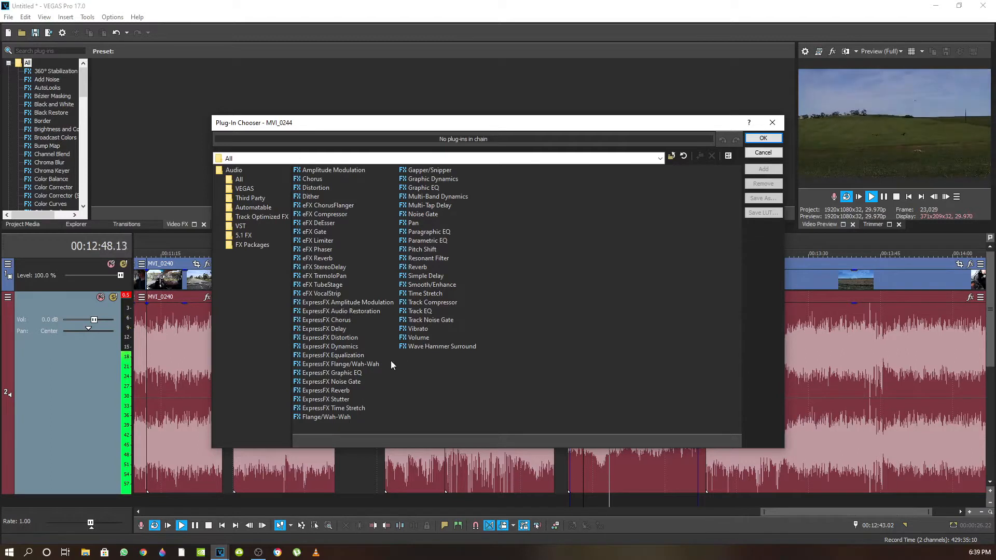
left_click(347, 374)
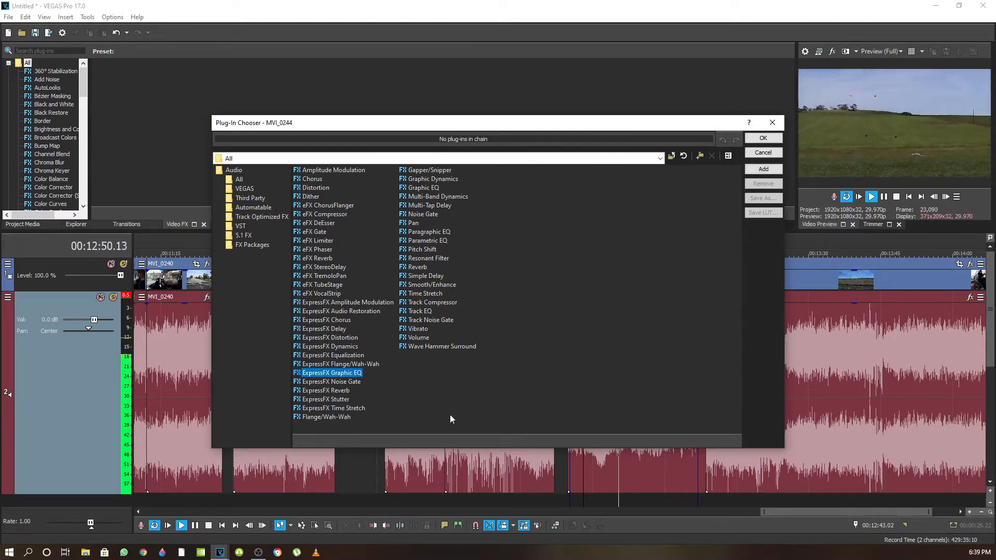
left_click(766, 173)
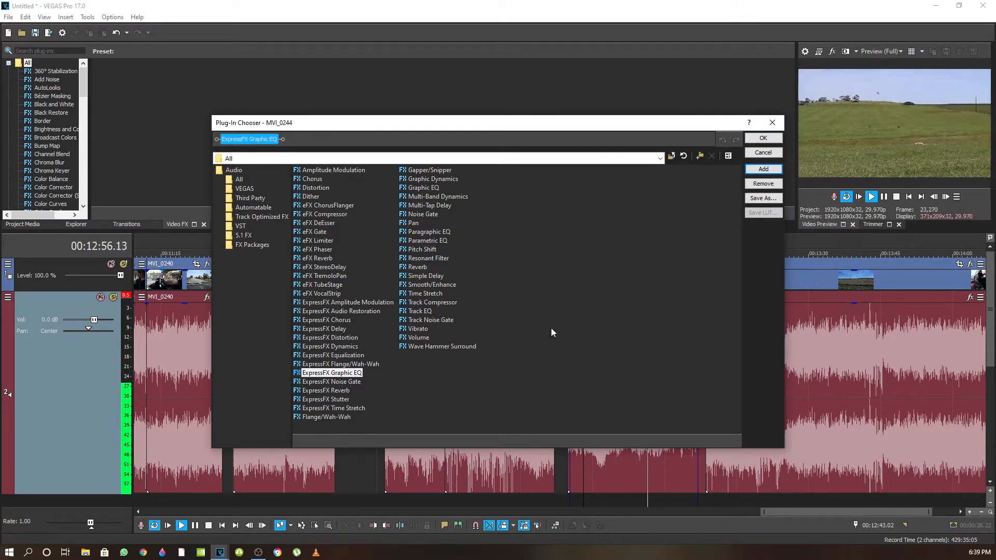
left_click(763, 139)
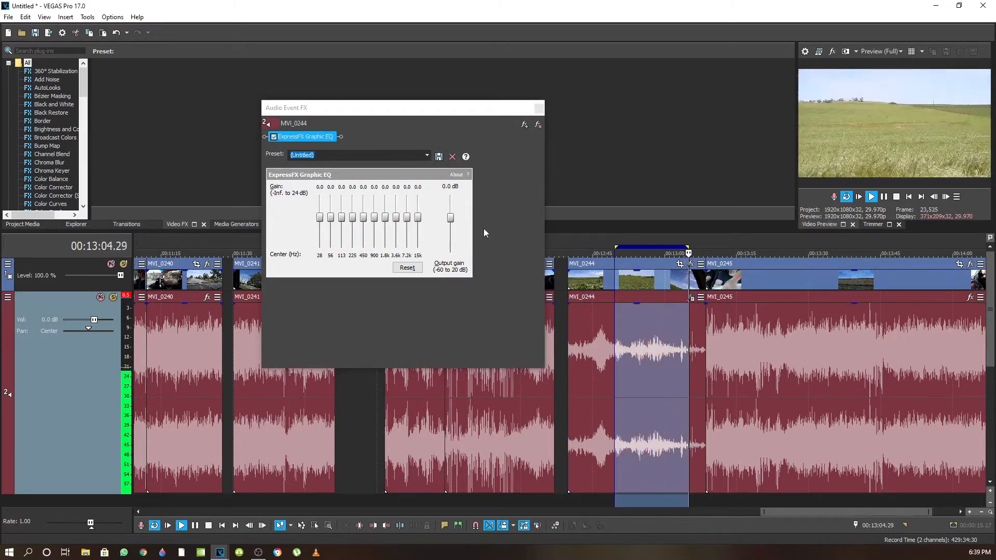
left_click_drag(450, 219, 446, 203)
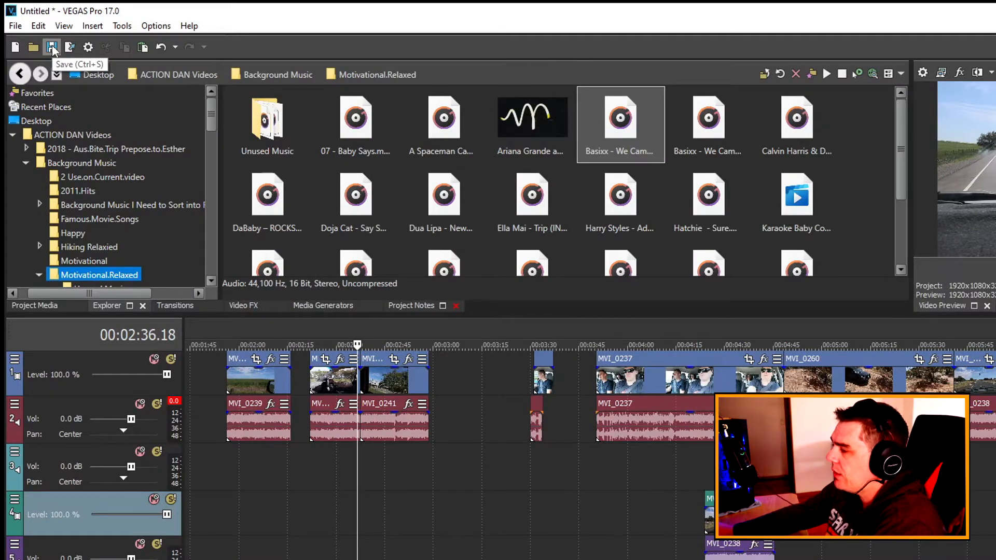
Step: Save the project as "demo save 01" in the Ashes 4WD Fun folder
left_click(16, 26)
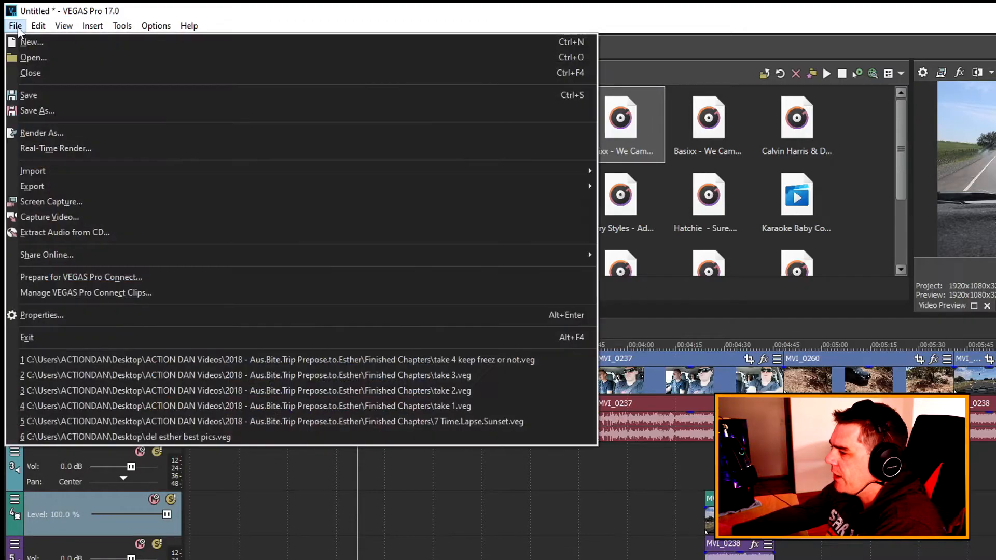
left_click(78, 115)
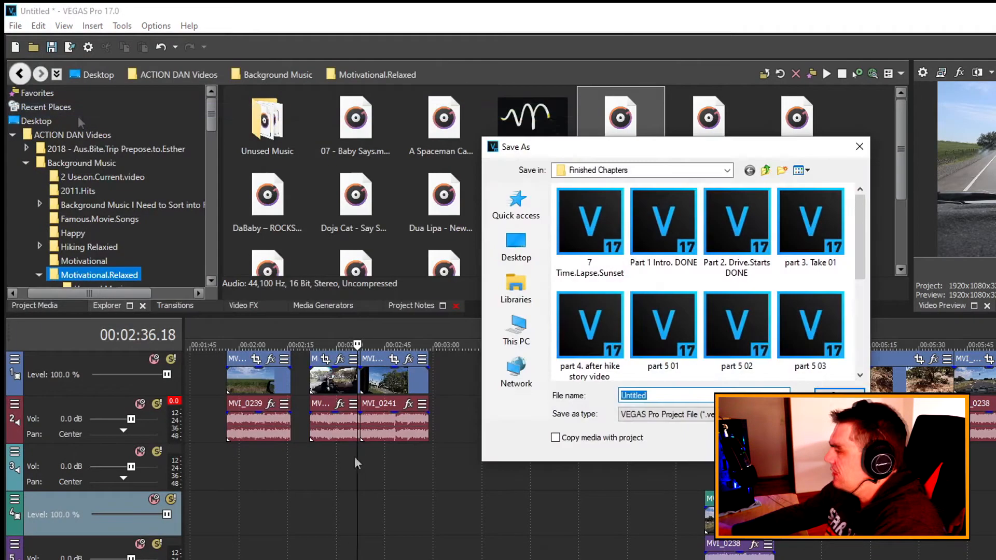
left_click(518, 253)
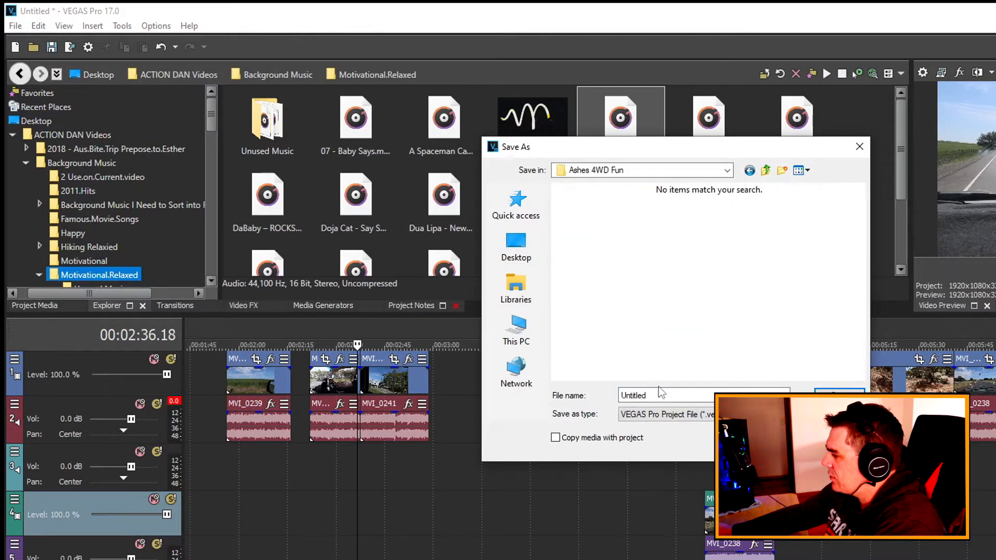
double_click(661, 394)
type("demo")
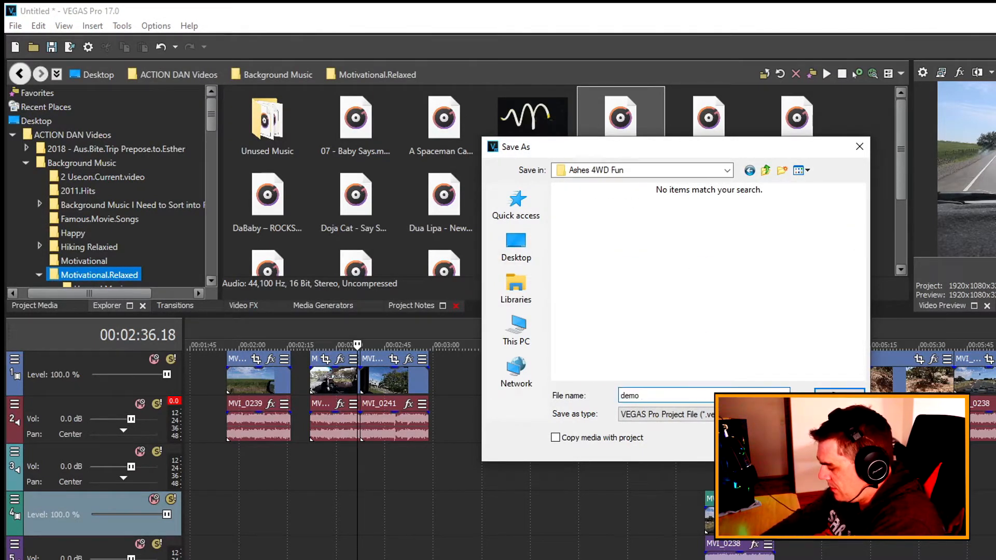
type(" save 01")
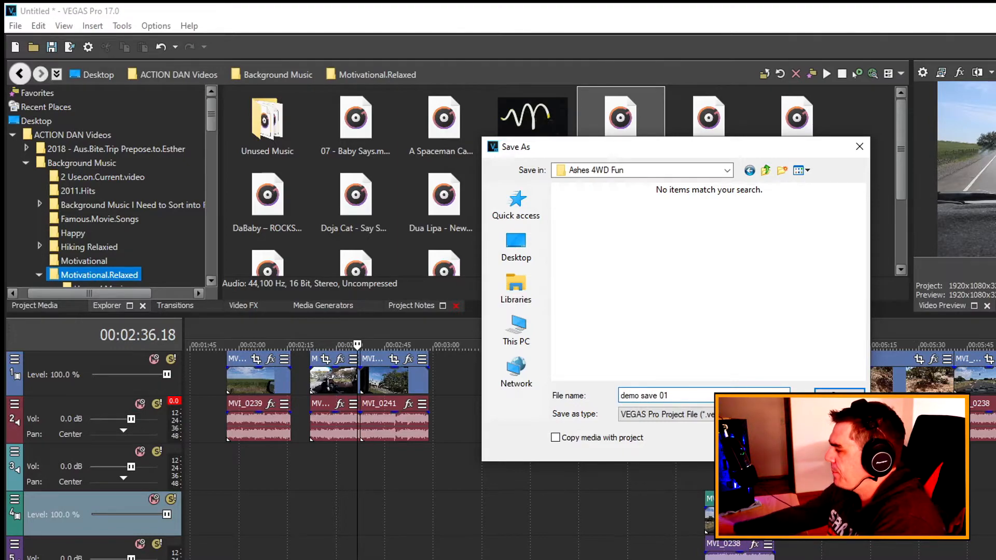
key("Return")
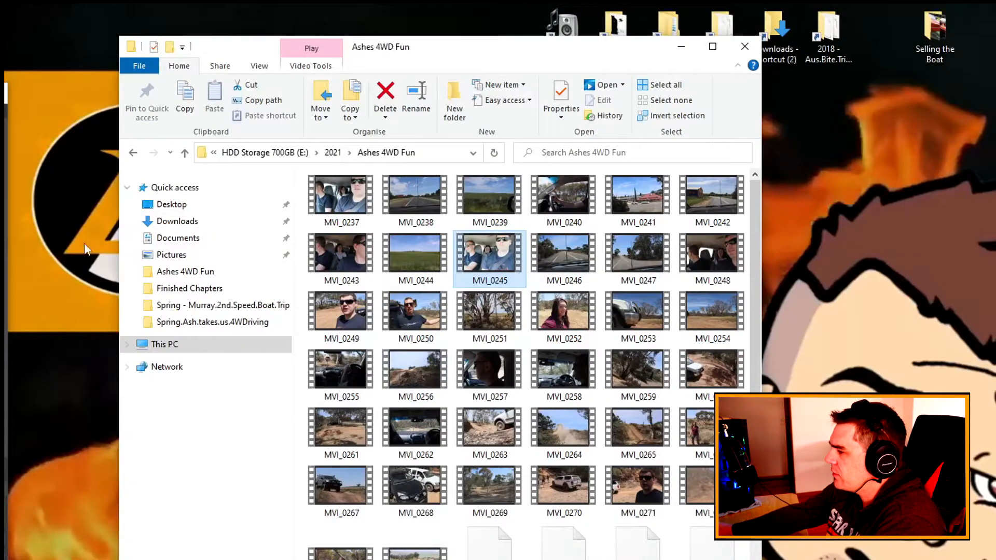
Step: In File Explorer, reopen the Ashes 4WD Fun folder from its parent 2021 folder and sort its files by type
left_click(184, 153)
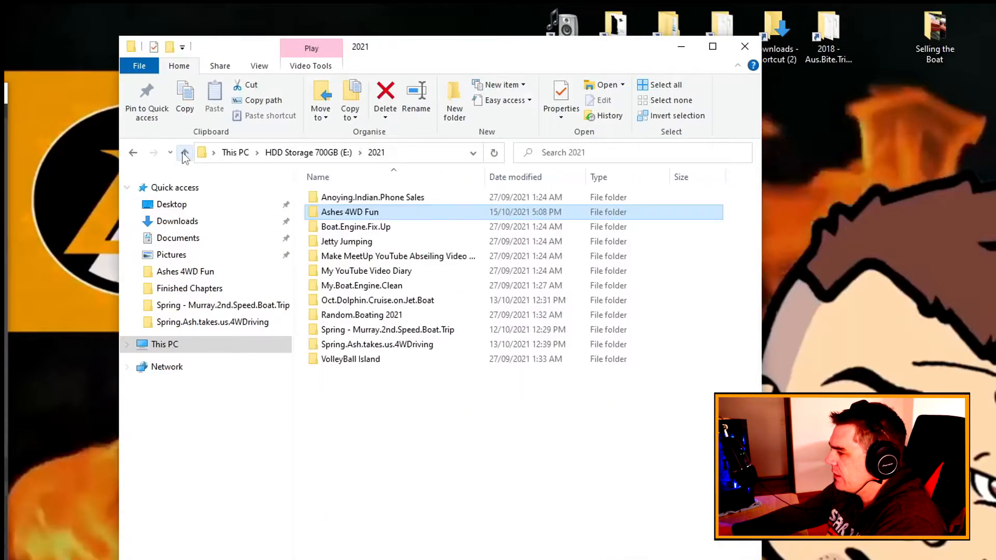
double_click(353, 212)
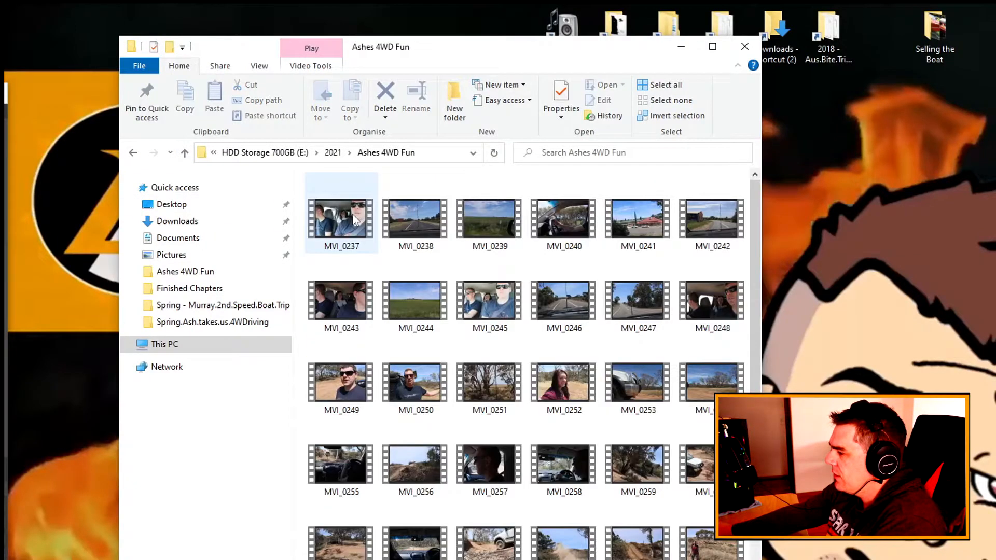
right_click(301, 327)
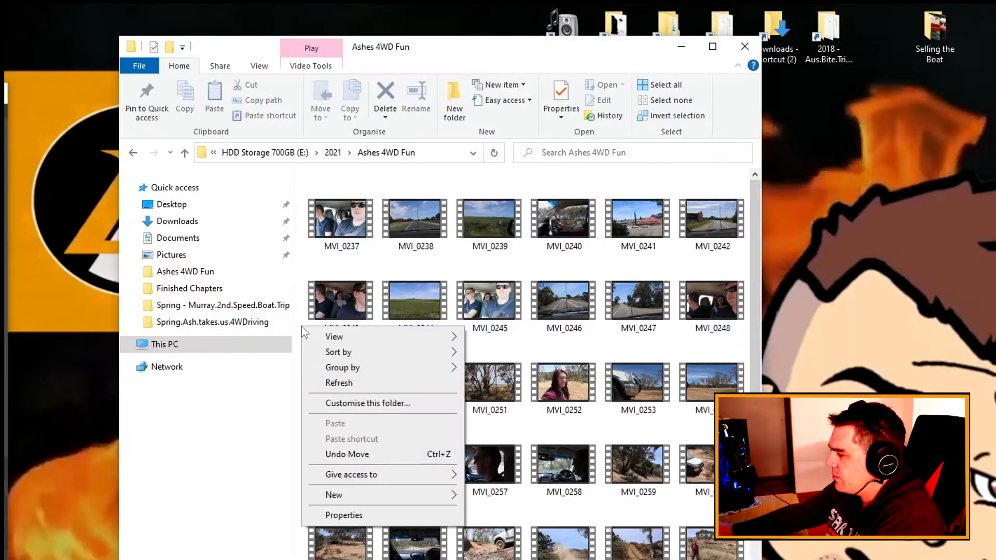
mouse_move(357, 353)
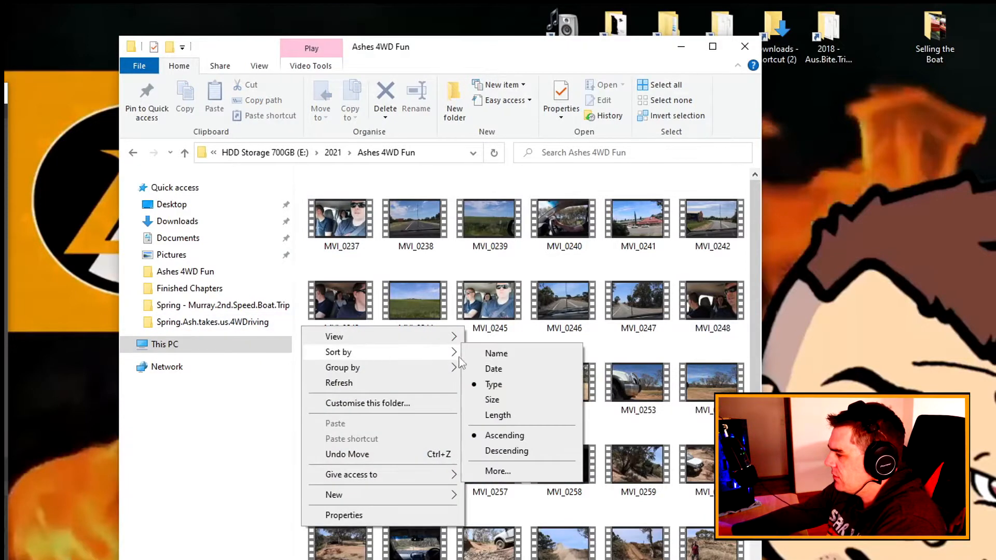
left_click(513, 385)
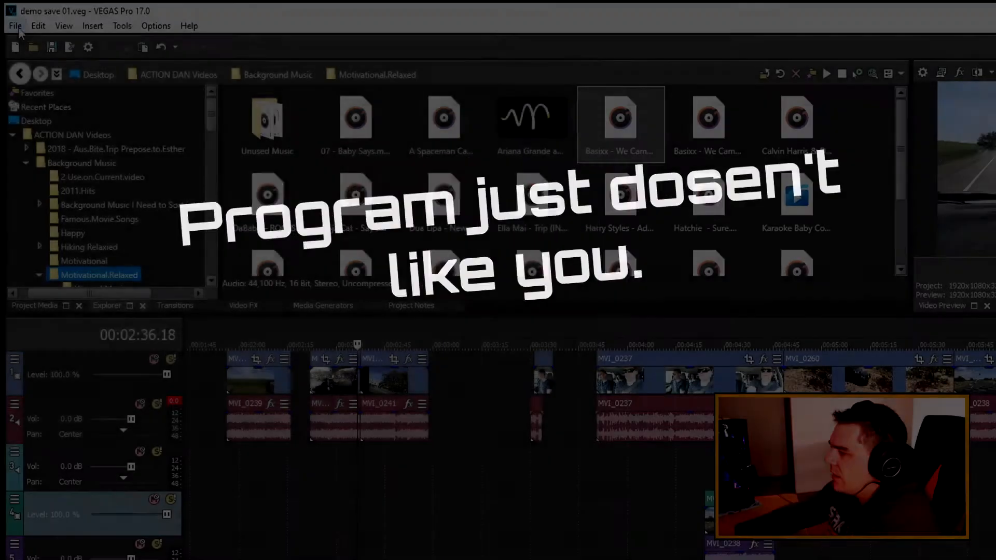
left_click(16, 26)
left_click(616, 30)
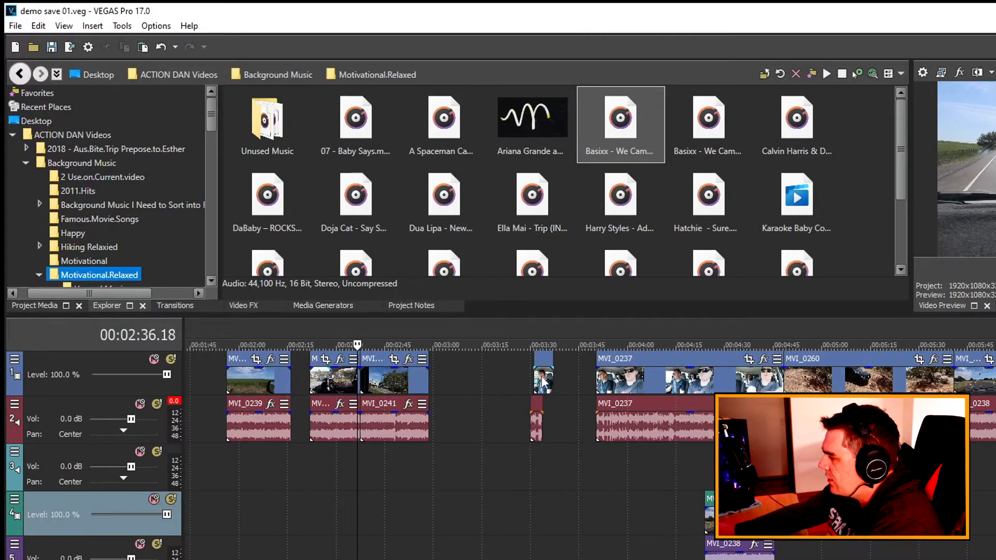
Step: Move the short MVI_0237 event back along the timeline to just after MVI_0241 and save the project
left_click_drag(542, 366, 443, 378)
scroll(508, 556, "up", 2)
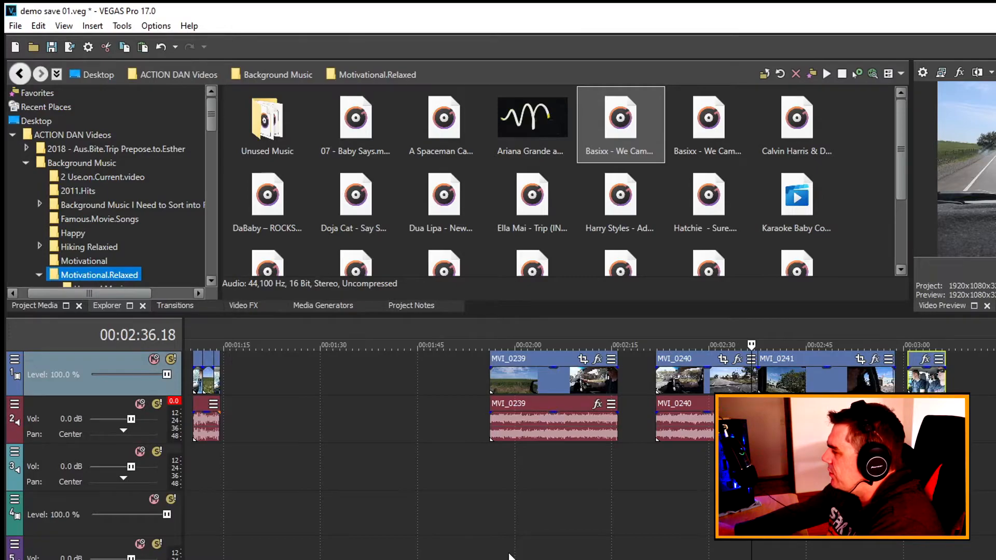
scroll(509, 555, "up", 3)
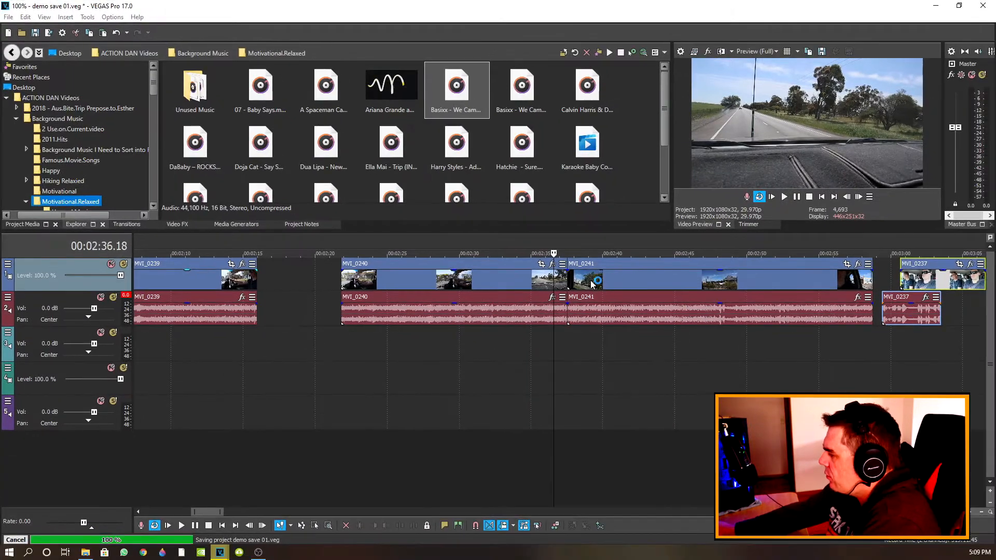
Step: Play MVI_0241 from 00:02:39.05 and trim the start of its video and audio at 00:02:41.26
left_click(592, 284)
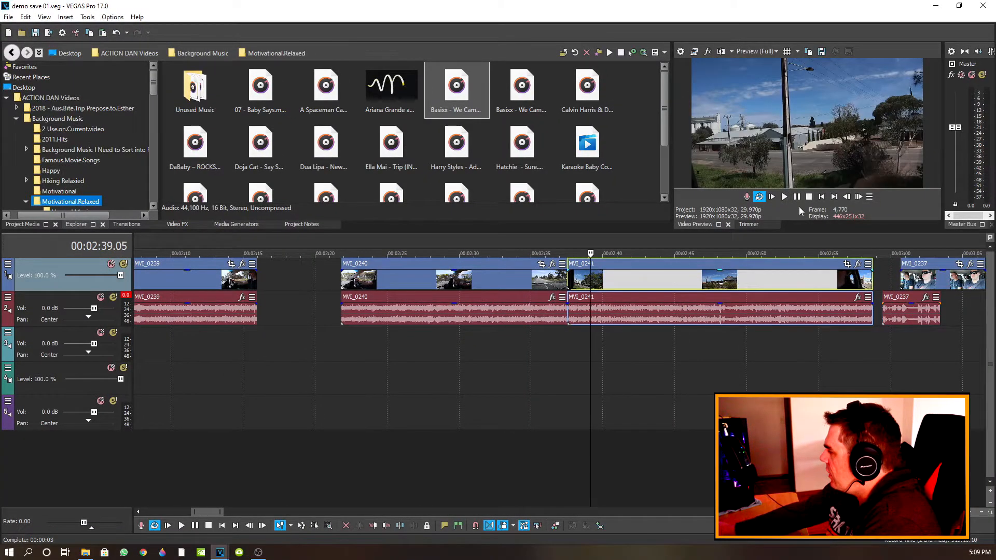
left_click(786, 198)
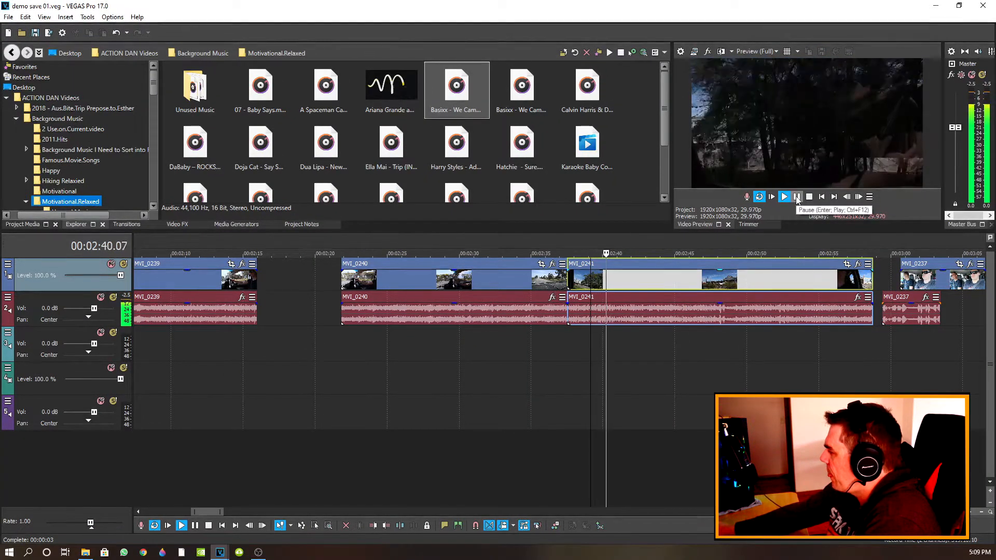
left_click(797, 198)
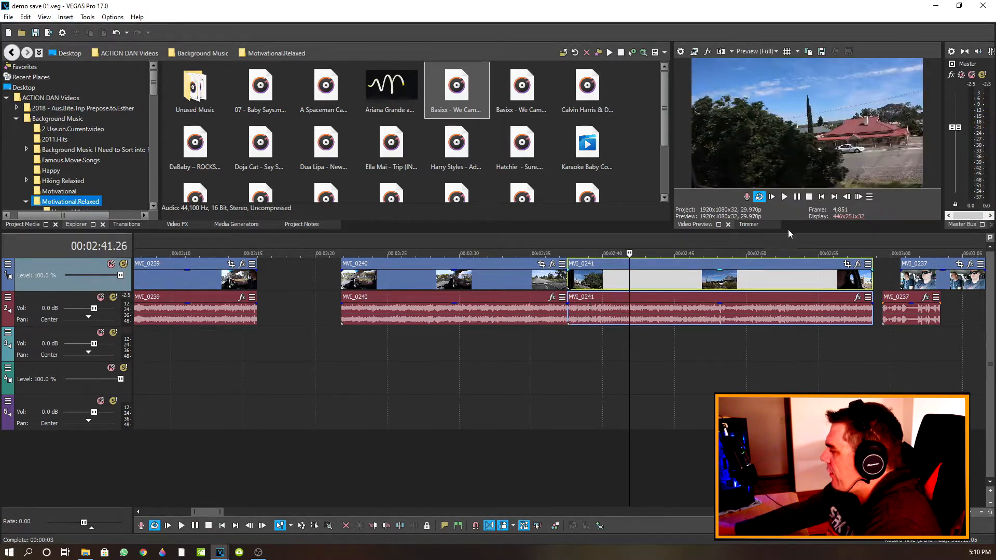
left_click(629, 314)
right_click(629, 317)
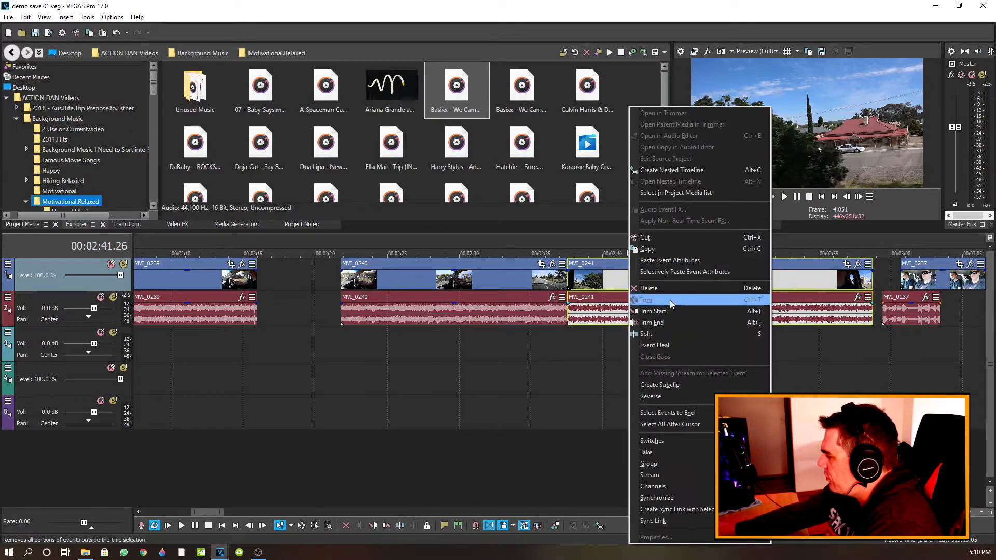
left_click(645, 307)
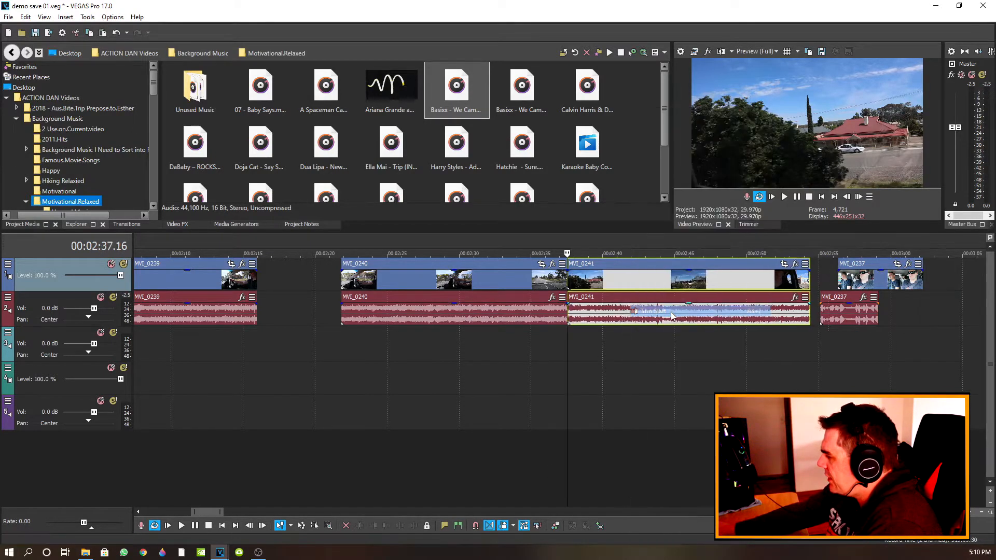
Step: Play the shortened MVI_0241 from its start and trim its end at 00:02:40.06
left_click(784, 197)
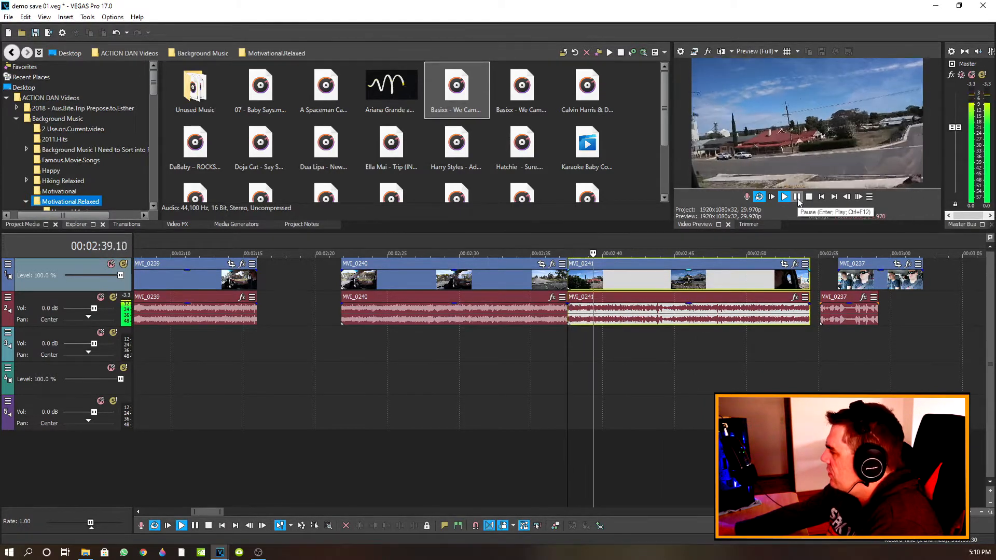
left_click(797, 197)
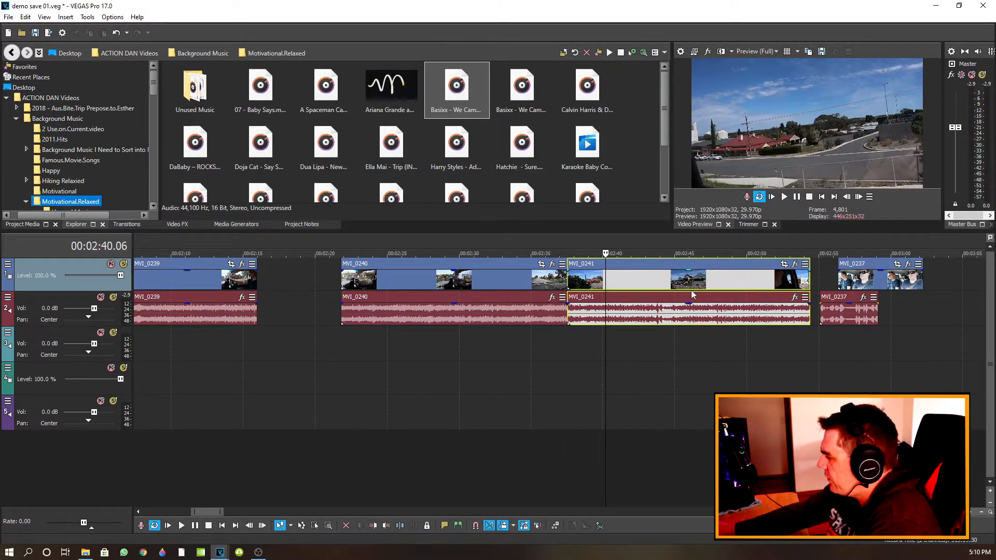
right_click(608, 283)
left_click(631, 295)
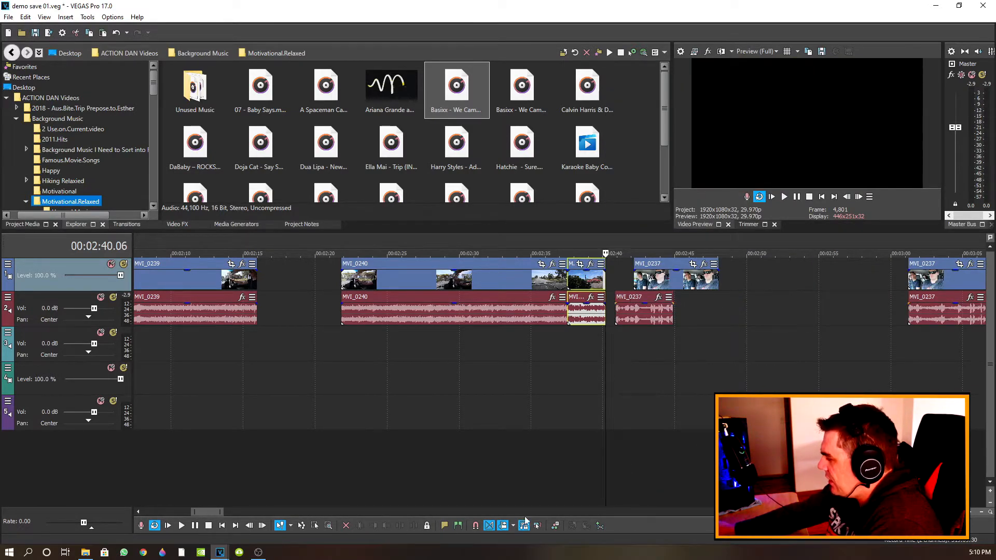
Step: With event grouping ignored and auto ripple off, move MVI_0237's video and audio separately to butt against the end of MVI_0241
left_click(538, 525)
mouse_move(665, 276)
left_mouse_down()
mouse_move(638, 277)
mouse_move(643, 288)
mouse_move(648, 269)
left_mouse_up()
scroll(640, 286, "up", 4)
scroll(641, 276, "up", 2)
left_click_drag(702, 307, 624, 305)
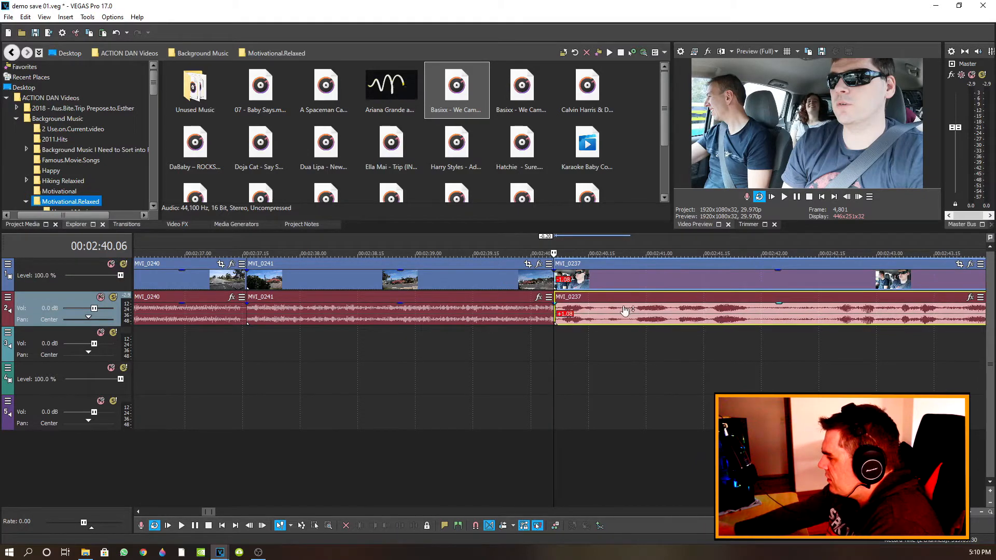
scroll(614, 357, "down", 6)
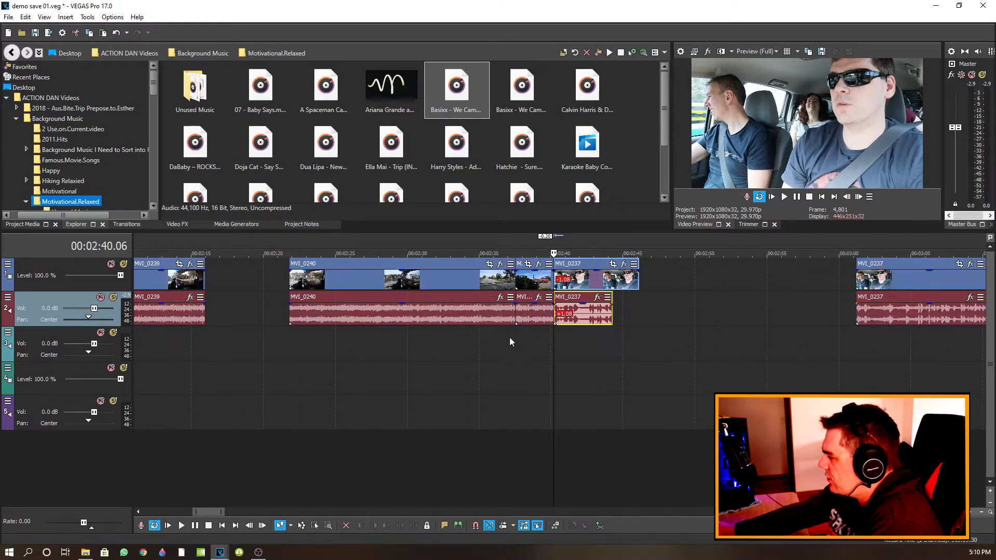
Step: Play back the cuts from the end of MVI_0240 into MVI_0237 and save the project
left_click(477, 332)
left_click(784, 197)
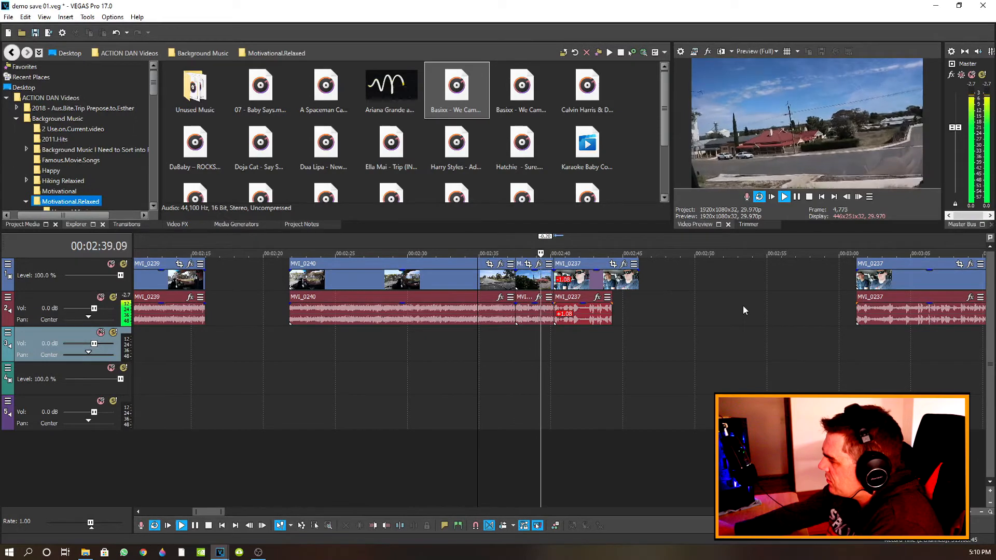
left_click(797, 197)
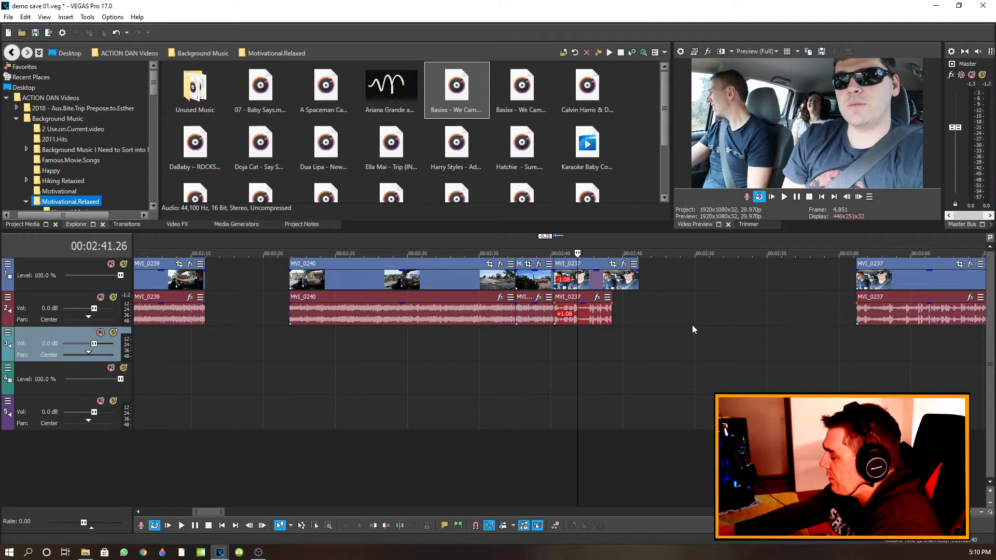
left_click(35, 34)
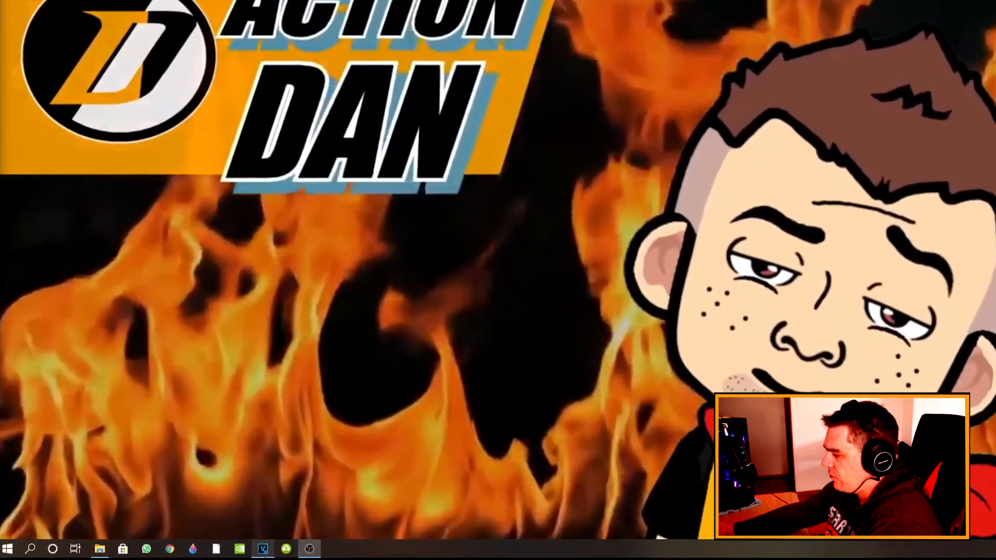
Step: Open demo save 01 from VEGAS Pro's list of recent projects
mouse_move(219, 556)
right_click(308, 551)
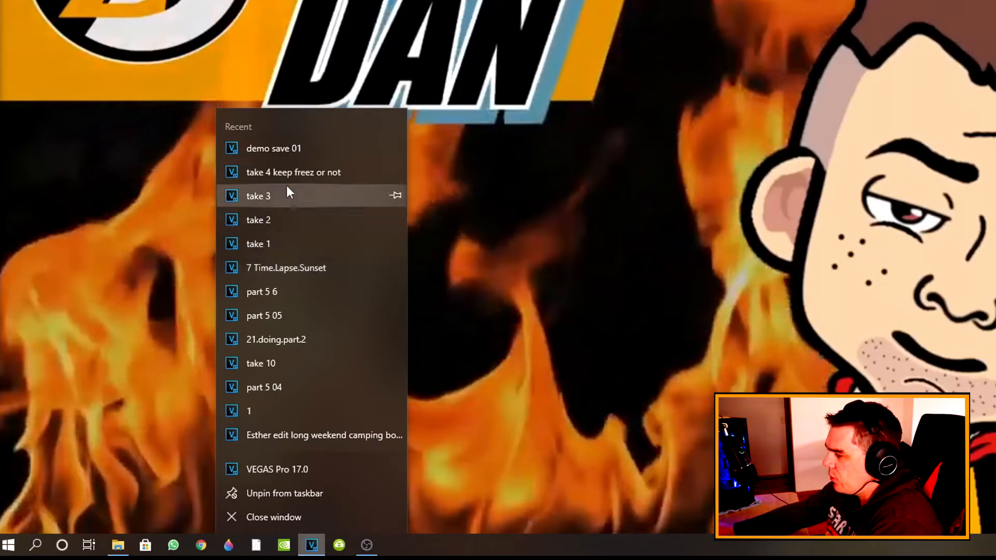
left_click(288, 150)
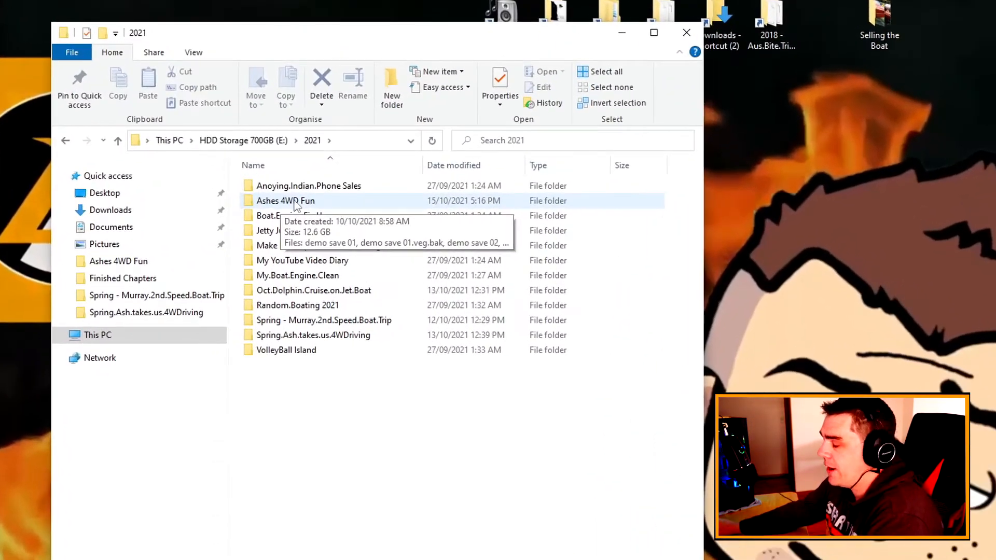
Step: In File Explorer, copy the Ashes 4WD Fun folder inside the 2021 folder
left_click(295, 203)
right_click(296, 204)
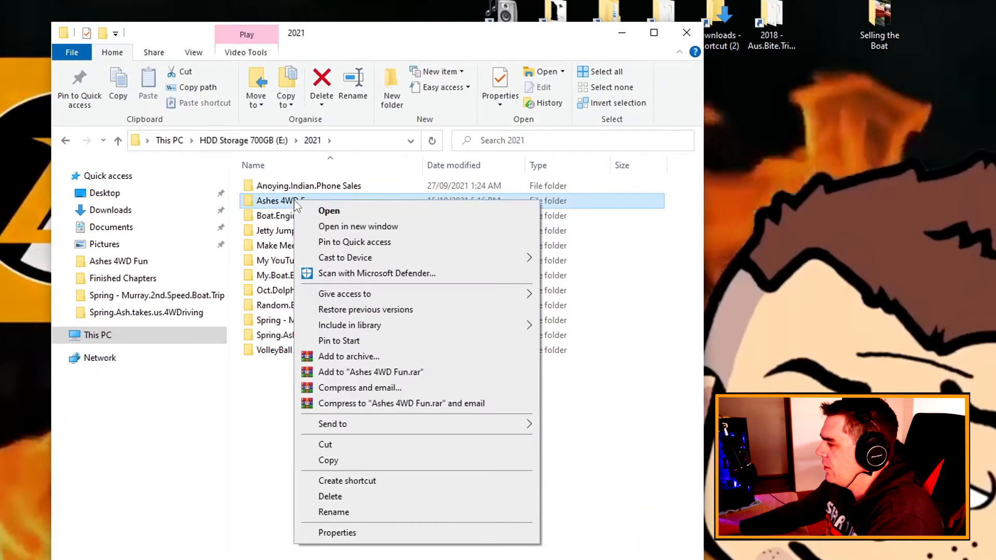
left_click(217, 434)
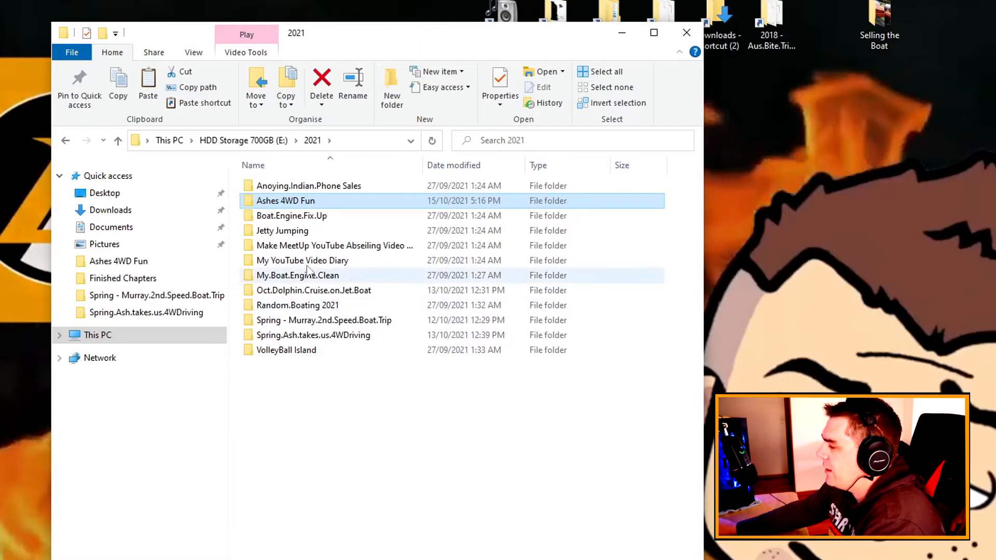
right_click(275, 204)
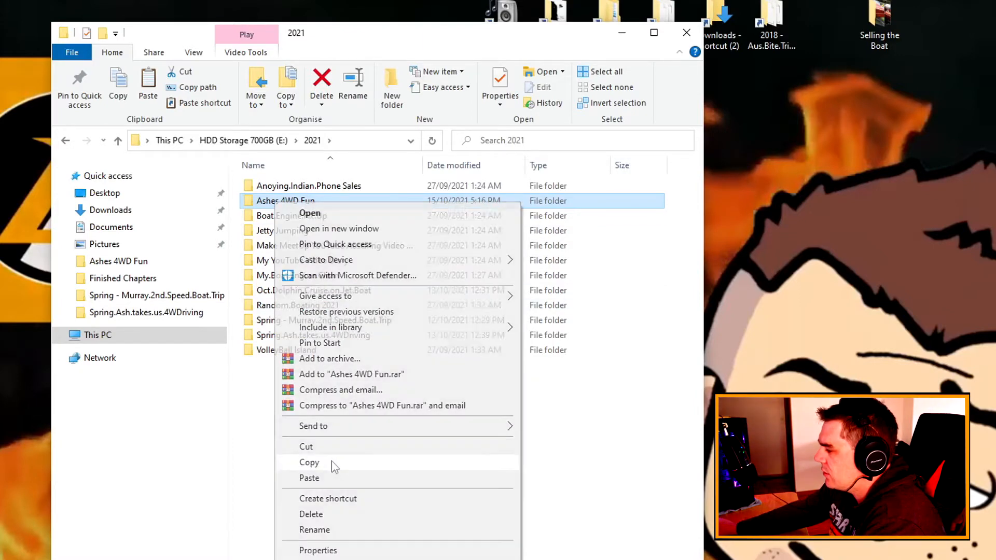
left_click(331, 461)
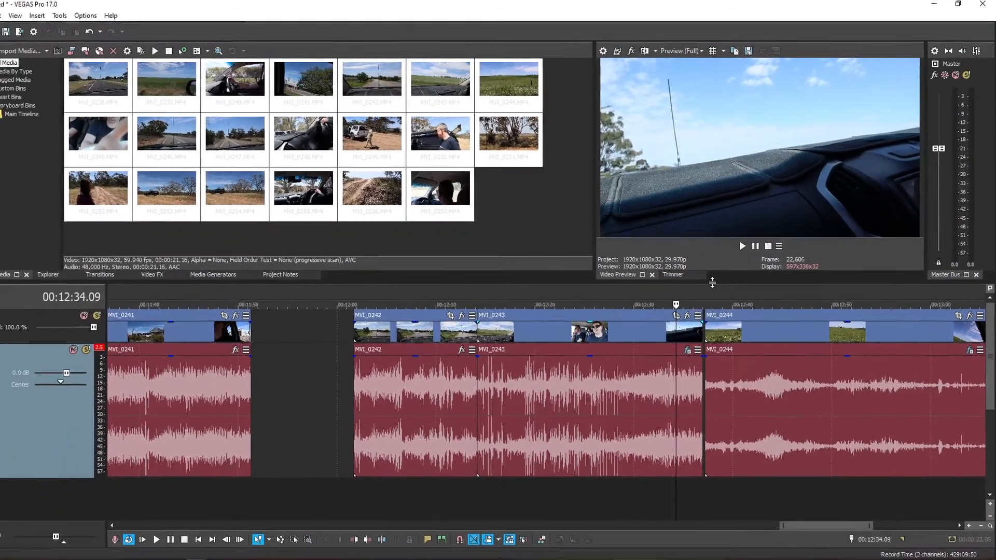
Step: In VEGAS Pro, enlarge the video preview area and play MVI_0243 from 00:12:34.02
left_click_drag(712, 282, 740, 102)
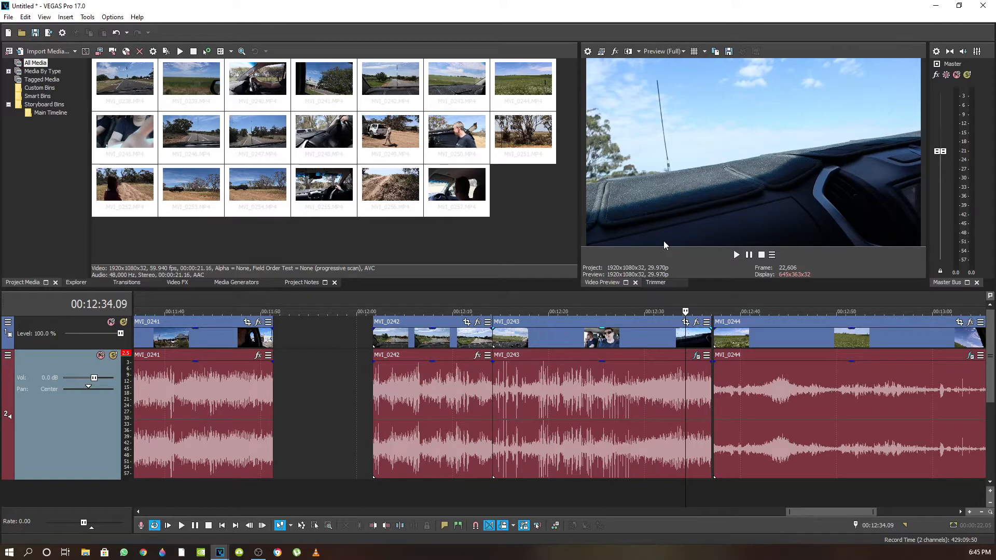
left_click(684, 490)
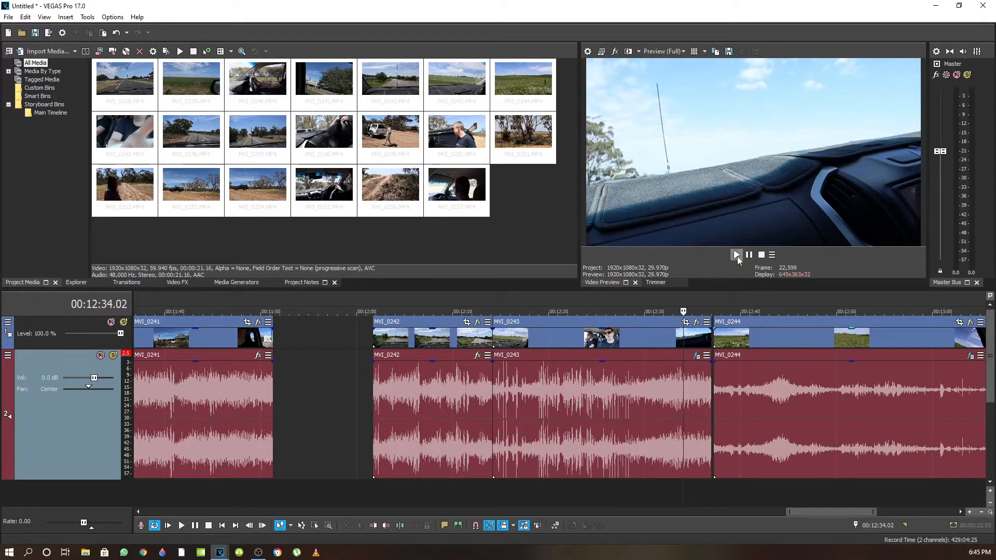
left_click(737, 254)
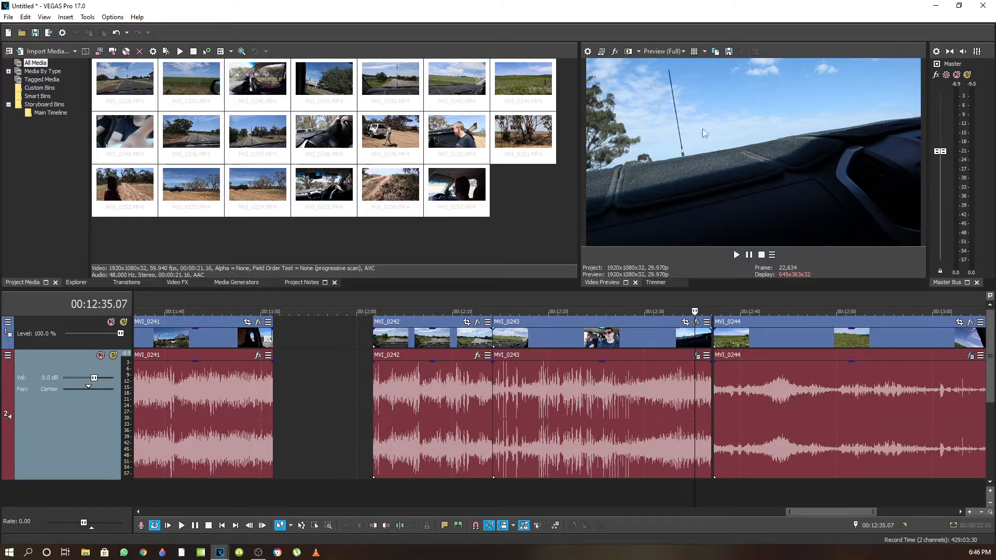
Step: Set the video preview quality to Preview at Half resolution
left_click(683, 52)
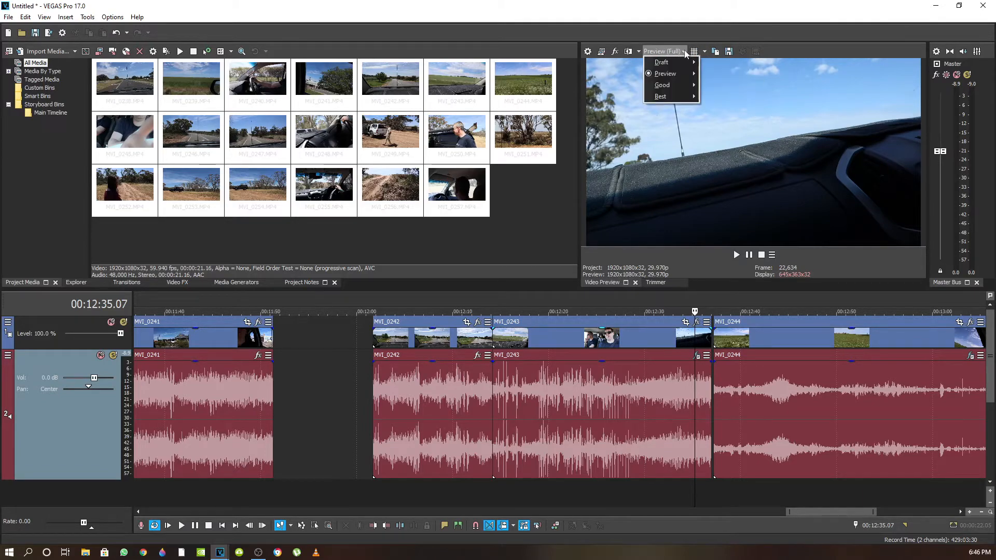
mouse_move(678, 80)
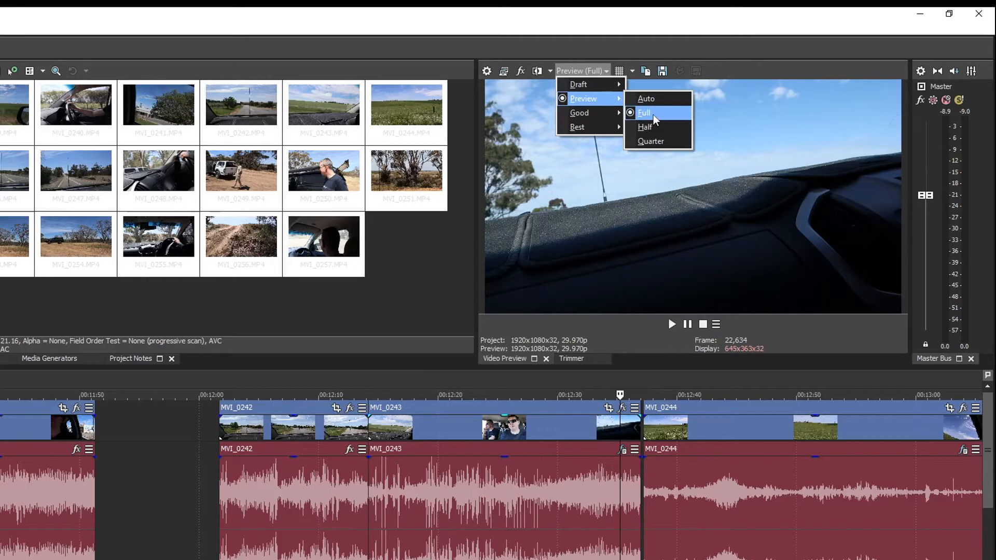
left_click(655, 128)
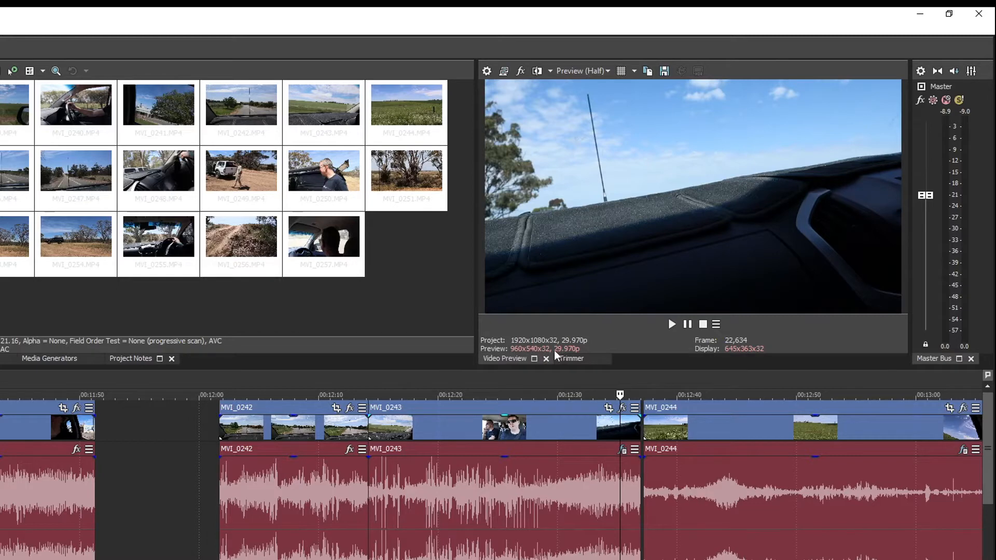
Step: Lower the video preview quality to Preview at Quarter resolution
left_click(609, 72)
mouse_move(601, 98)
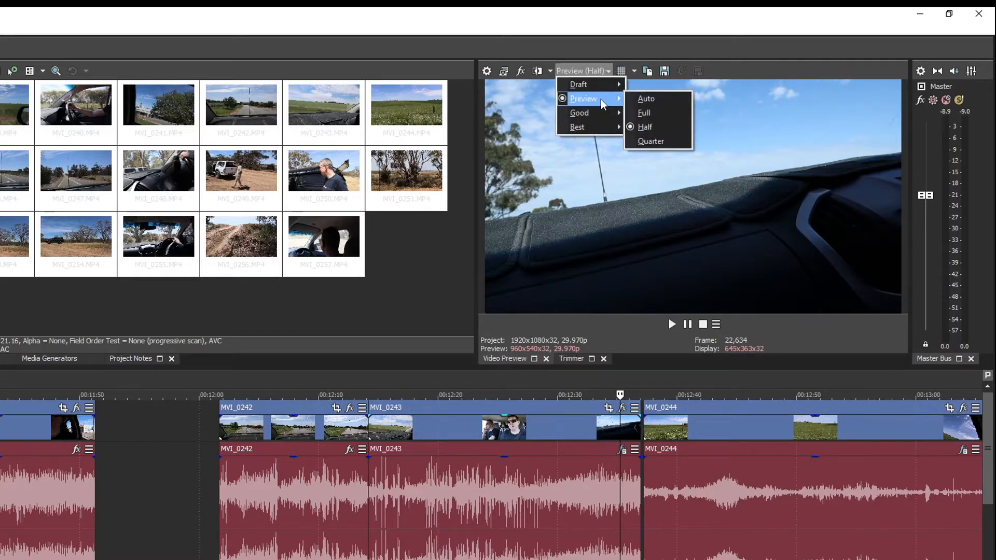
left_click(657, 139)
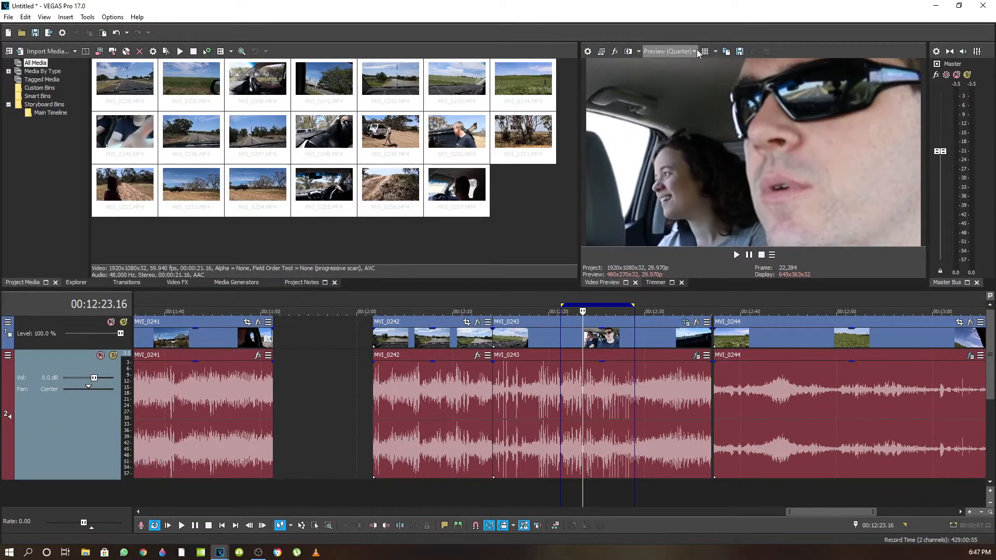
Step: Set the video preview quality to Preview at Full resolution
left_click(695, 51)
mouse_move(690, 73)
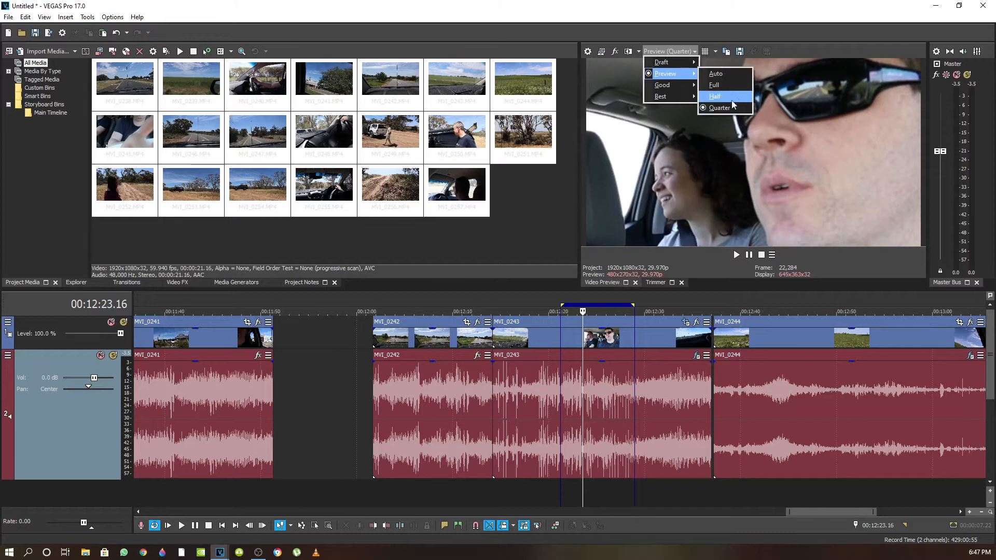
left_click(726, 86)
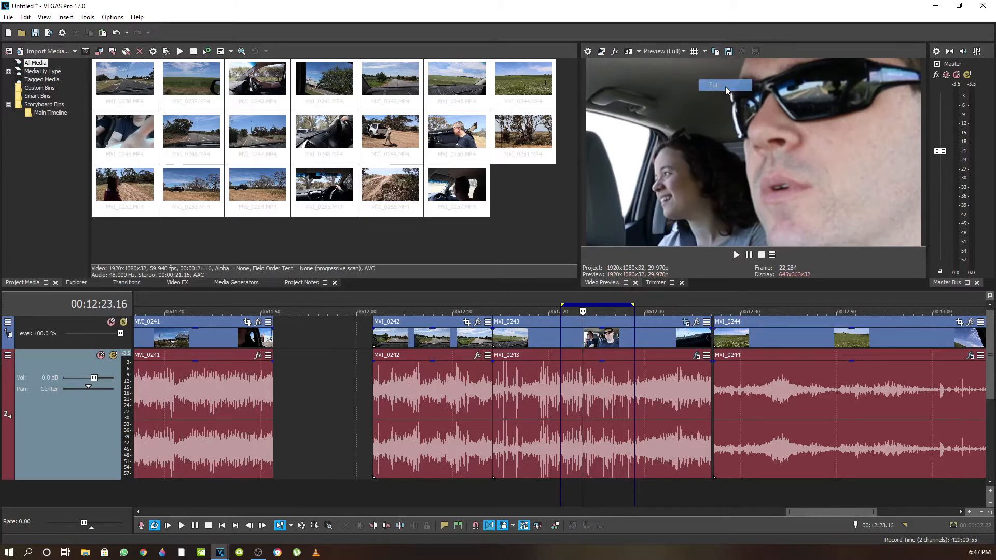
left_click(704, 52)
left_click(683, 51)
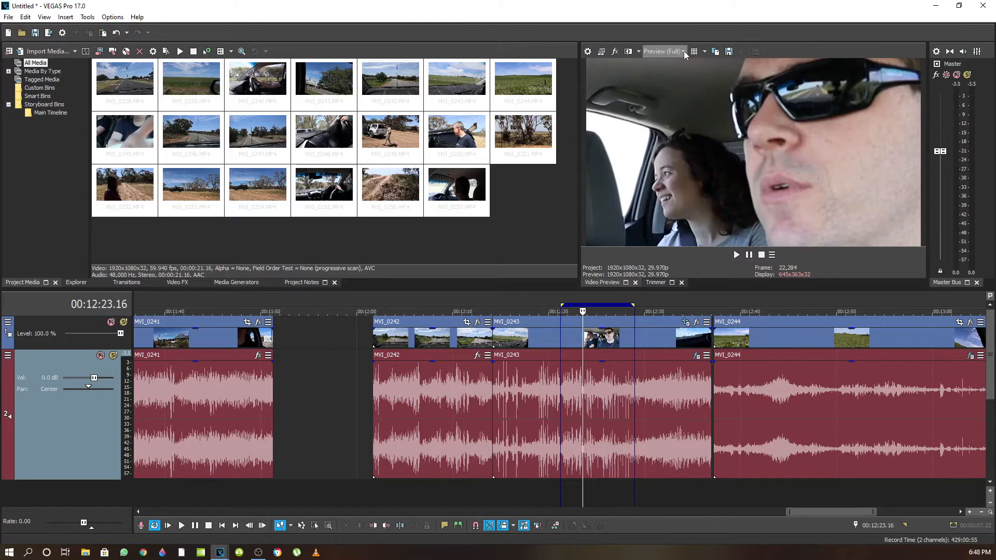
left_click(684, 51)
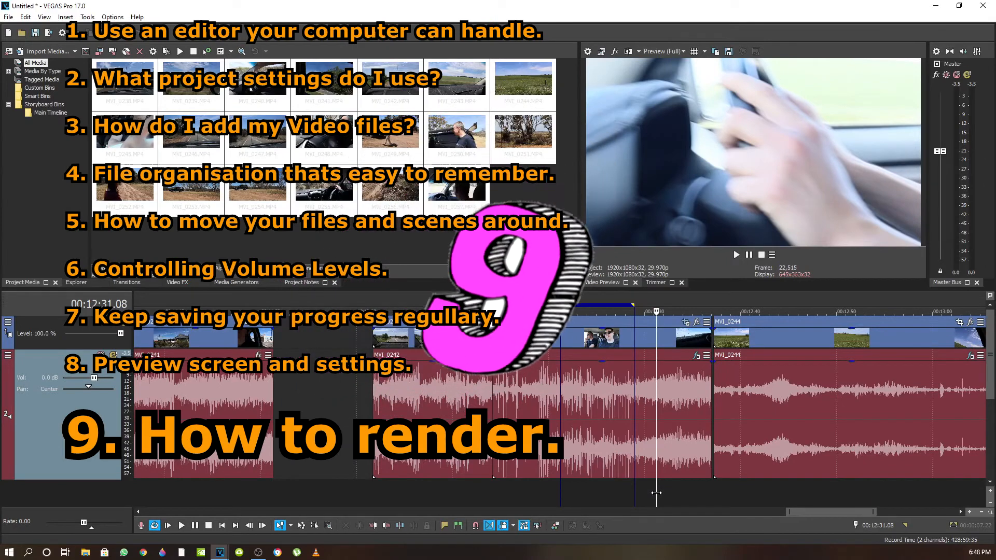
Step: Reduce the height of the audio track to about the same size as the video track
scroll(655, 390, "down", 5)
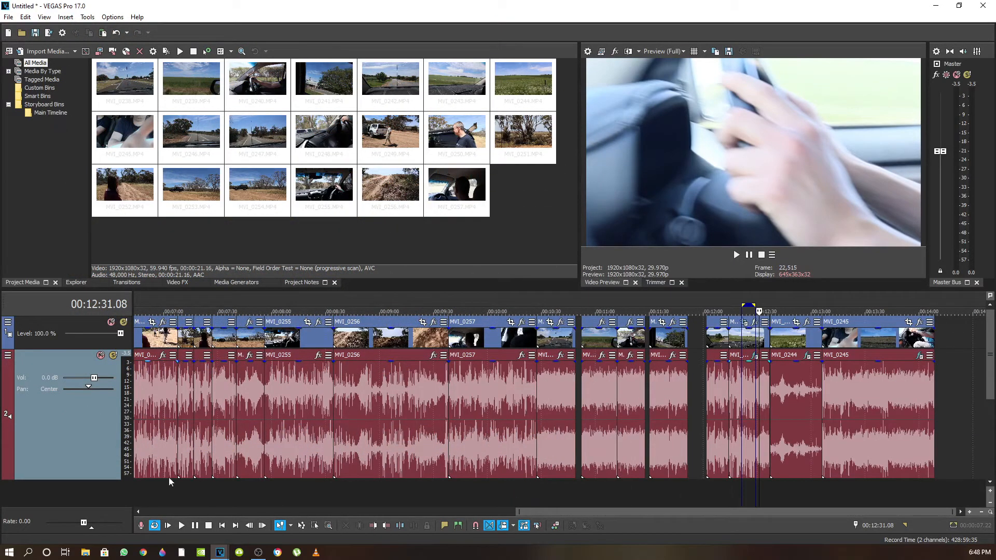
left_click_drag(94, 479, 94, 390)
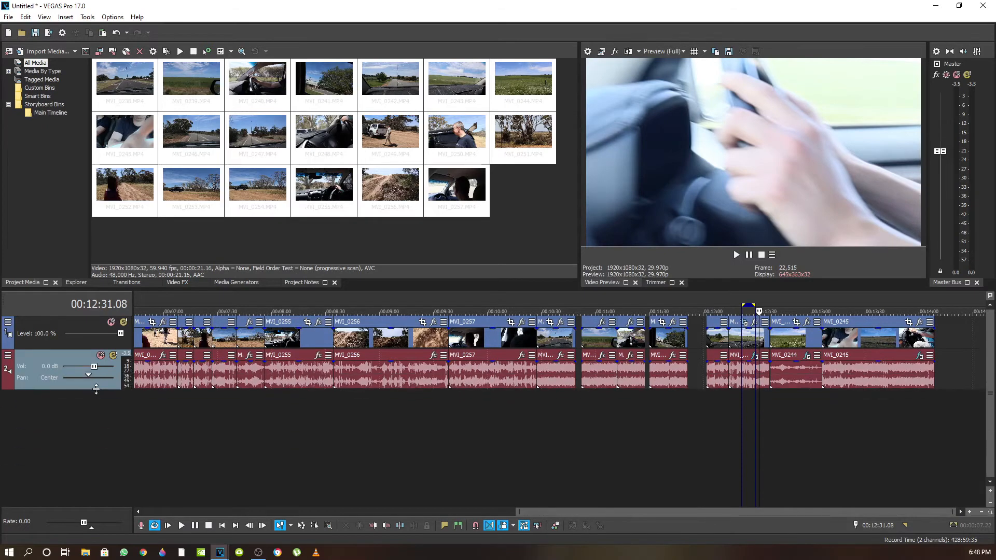
Step: Select the timeline range from about 00:11:35 inside clip MVI_0241 to the end of the last clip, MVI_0245
scroll(668, 413, "up", 2)
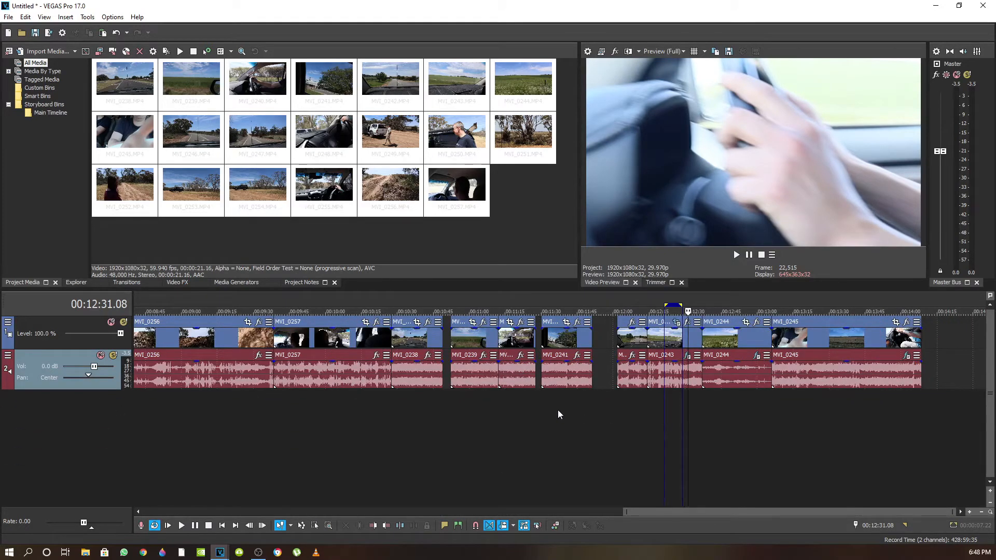
left_click_drag(554, 430, 921, 401)
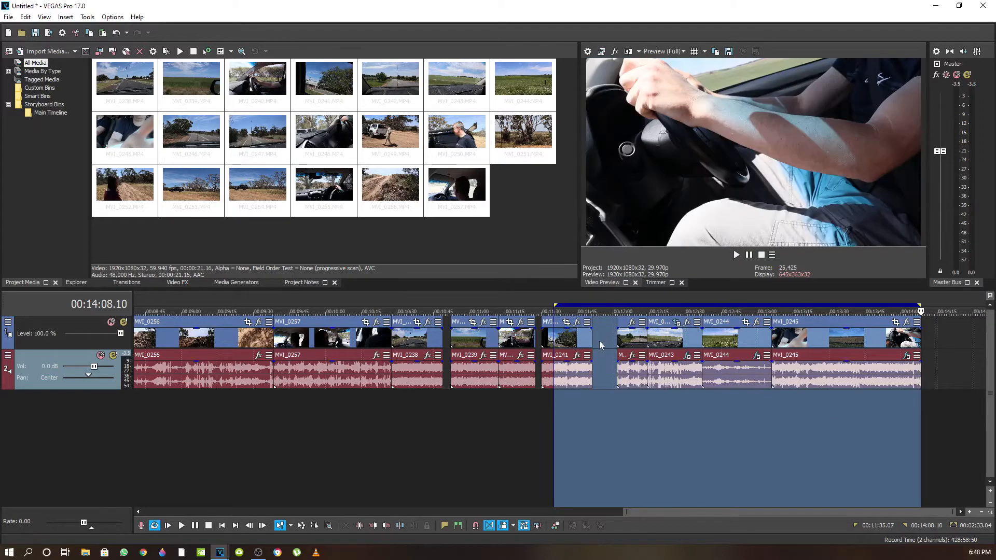
scroll(564, 374, "up", 1)
scroll(564, 373, "down", 1)
Step: Fine-tune the start of the selected timeline range within clip MVI_0241
left_click(549, 409)
scroll(547, 393, "up", 2)
mouse_move(575, 304)
left_mouse_down()
mouse_move(634, 305)
mouse_move(570, 305)
left_mouse_up()
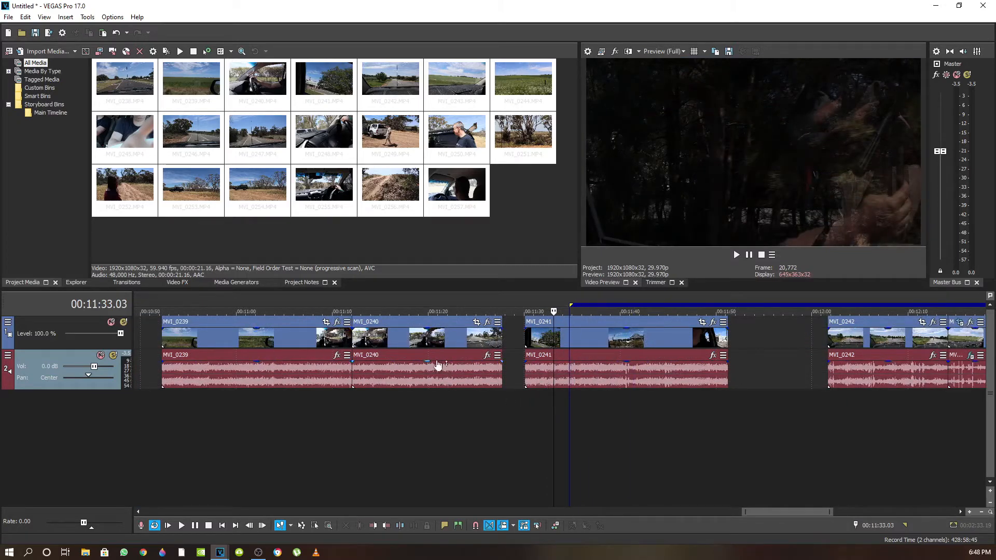
scroll(335, 377, "down", 6)
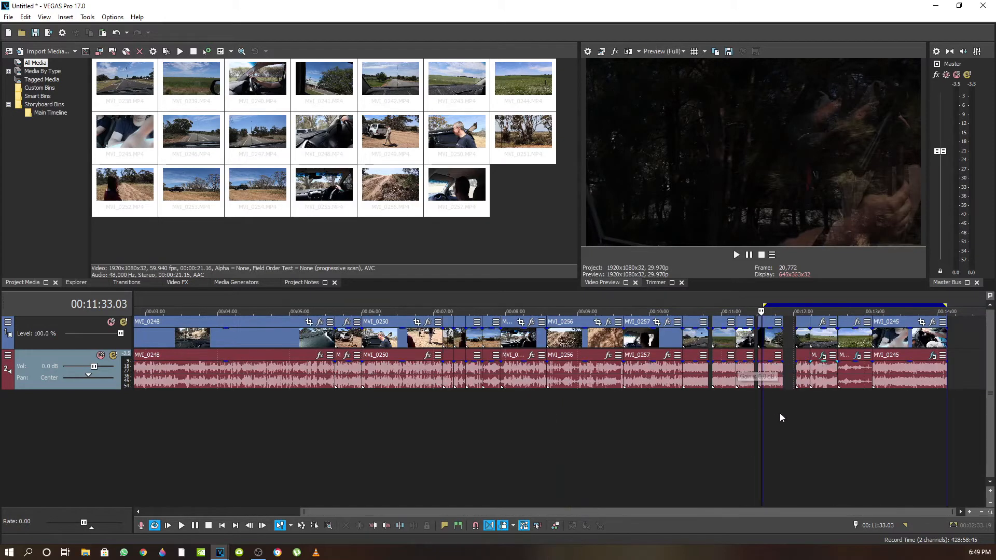
left_click_drag(737, 408, 557, 400)
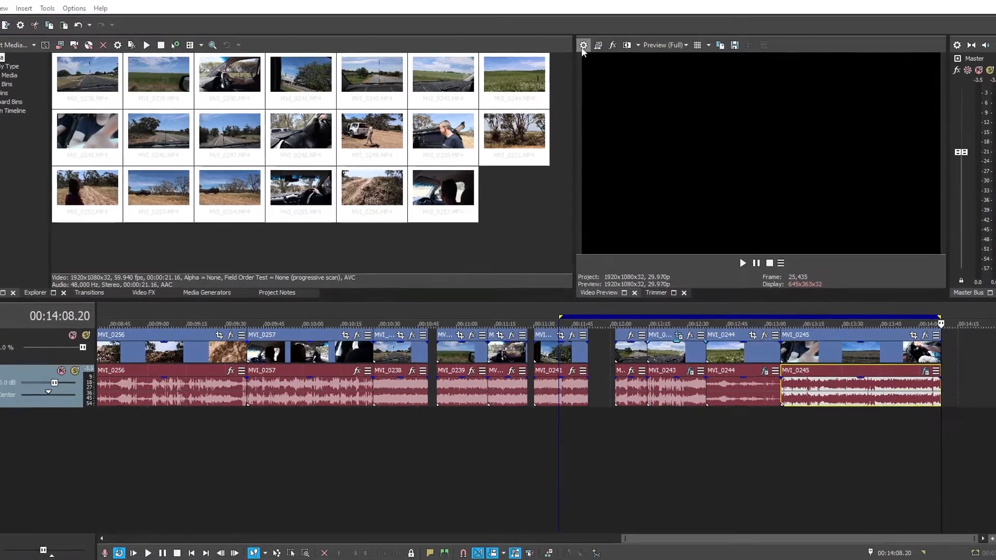
Step: Review the full-resolution rendering quality and frame rate options in the project's video properties, and close them
left_click(586, 50)
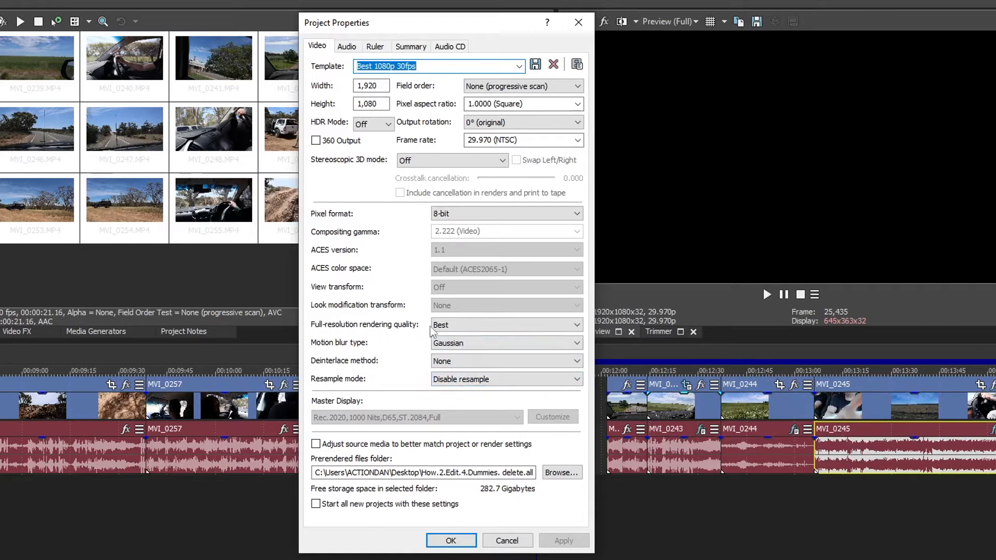
left_click(582, 327)
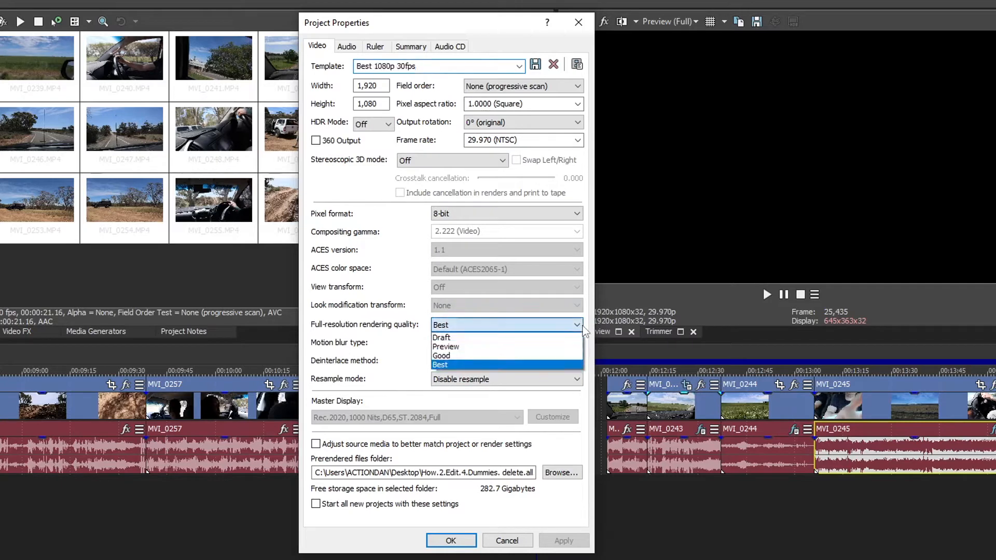
left_click(583, 326)
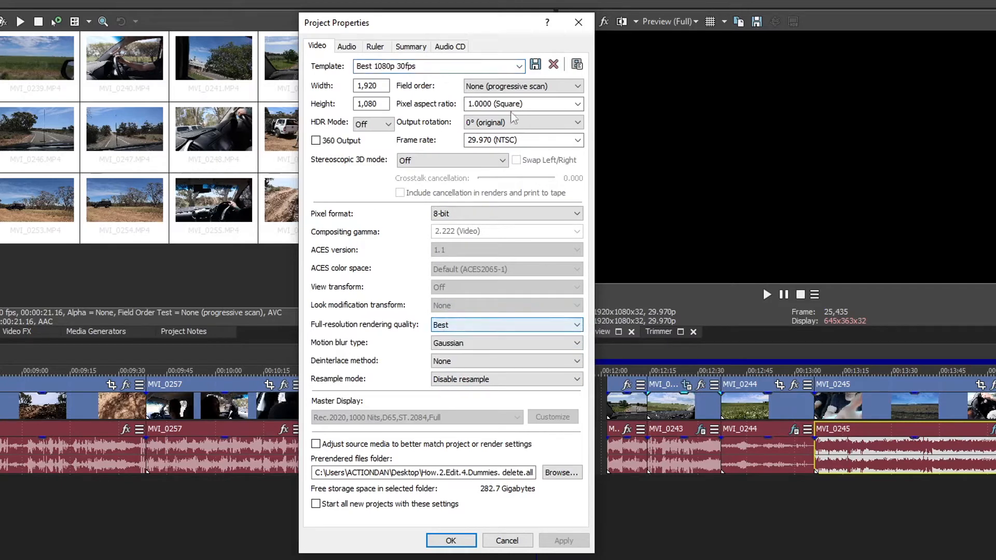
left_click(577, 141)
left_click(579, 146)
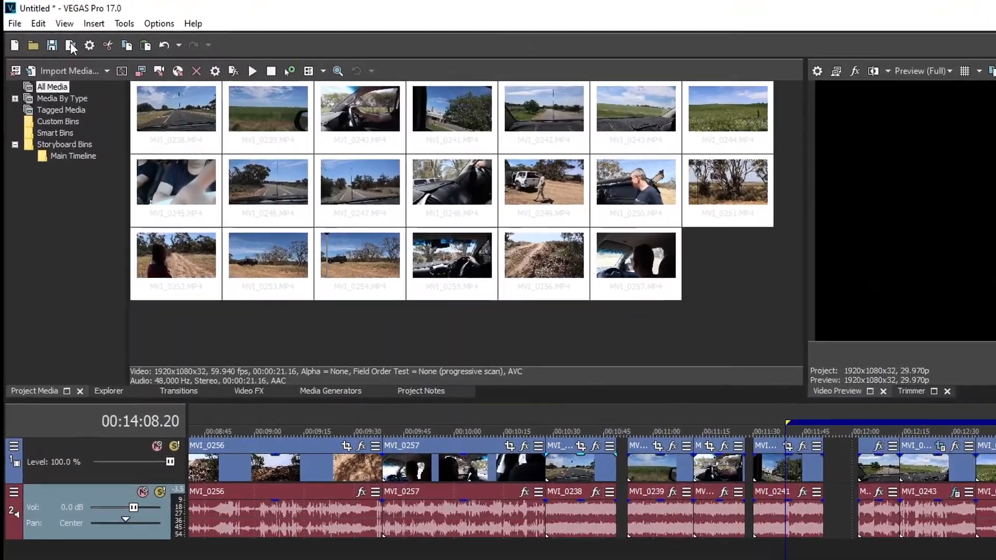
Step: Open the render settings and choose the MAGIX AVC/AAC MP4 format with the Internet HD 1080p 29.97 fps template
left_click(65, 42)
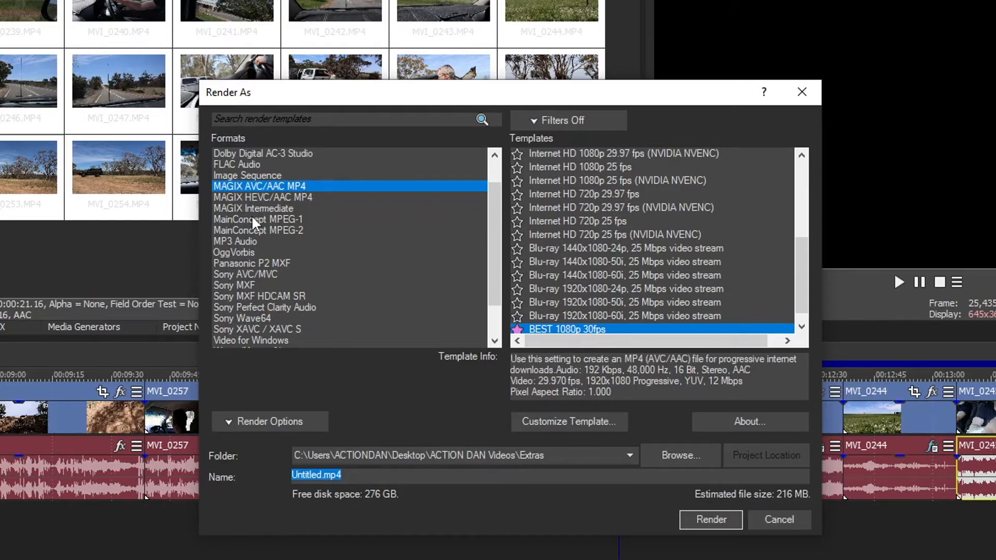
left_click(253, 273)
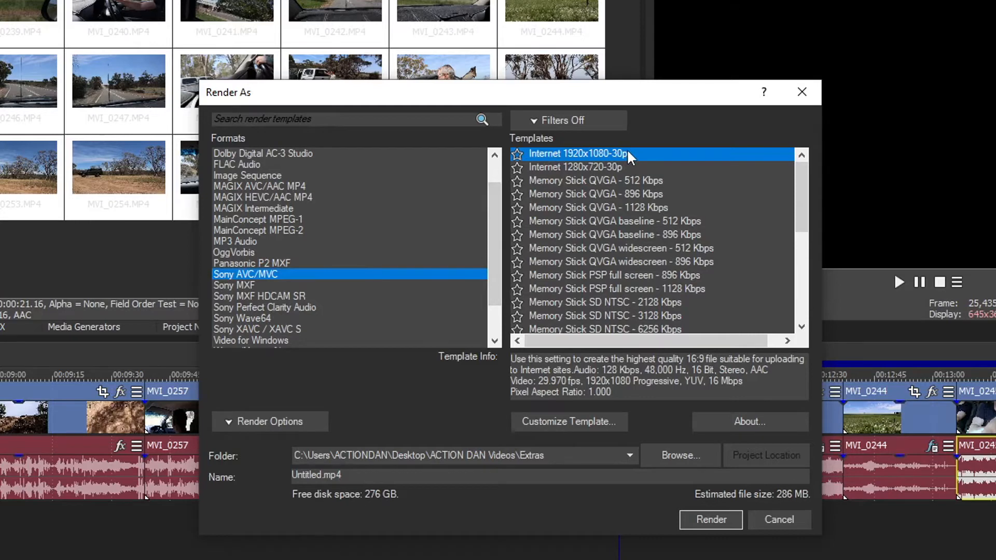
left_click(250, 186)
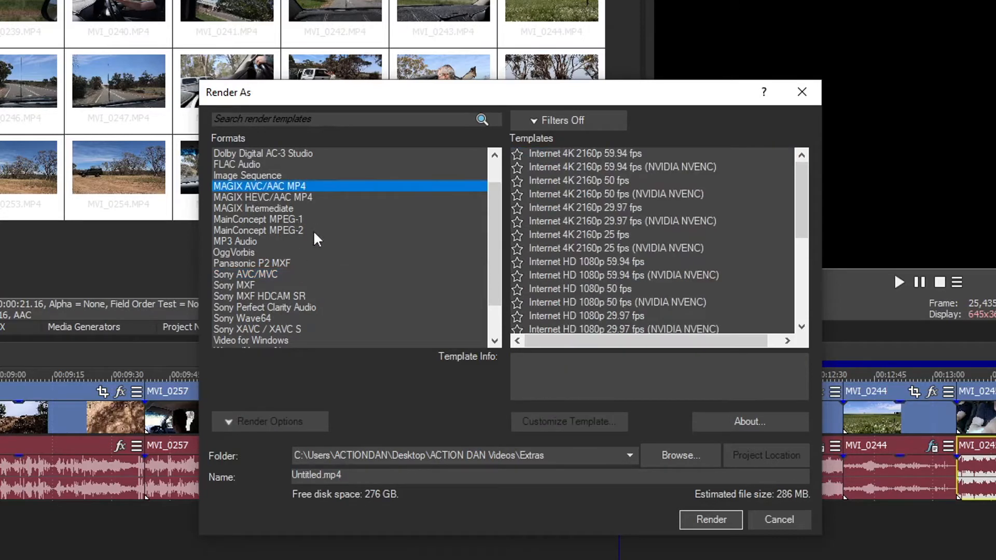
left_click(613, 316)
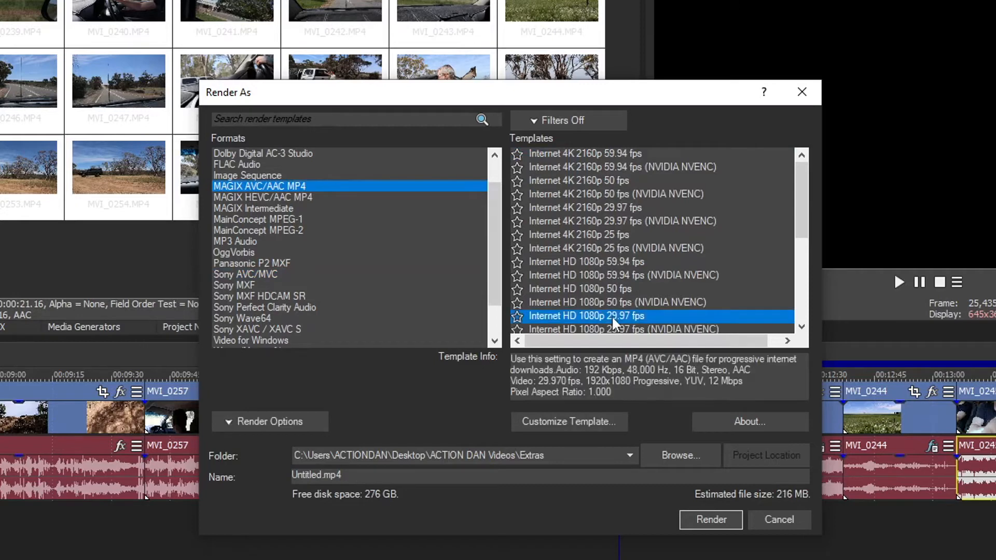
Step: Switch the render template to the custom BEST 1080p 30fps preset of the MAGIX AVC/AAC MP4 format
scroll(792, 261, "down", 3)
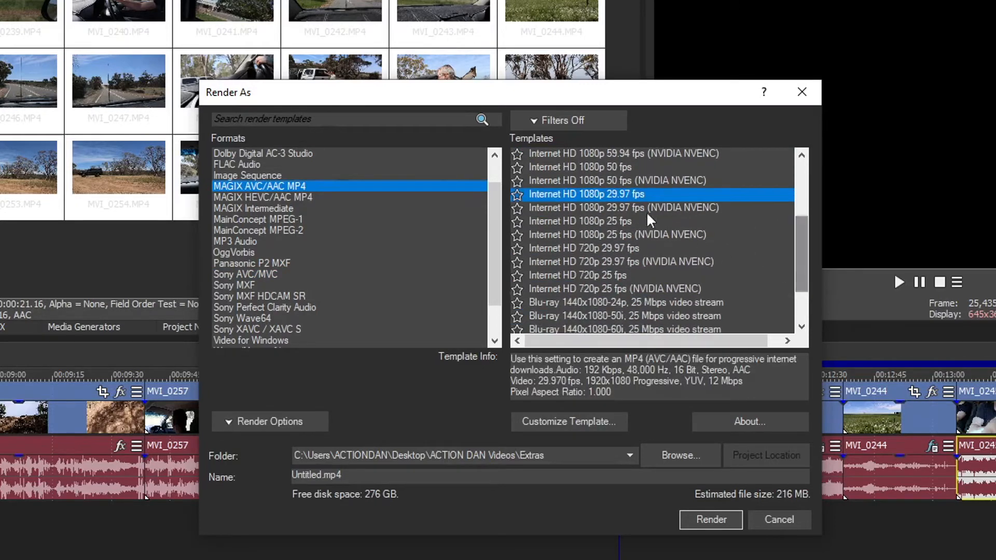
left_click_drag(797, 251, 797, 280)
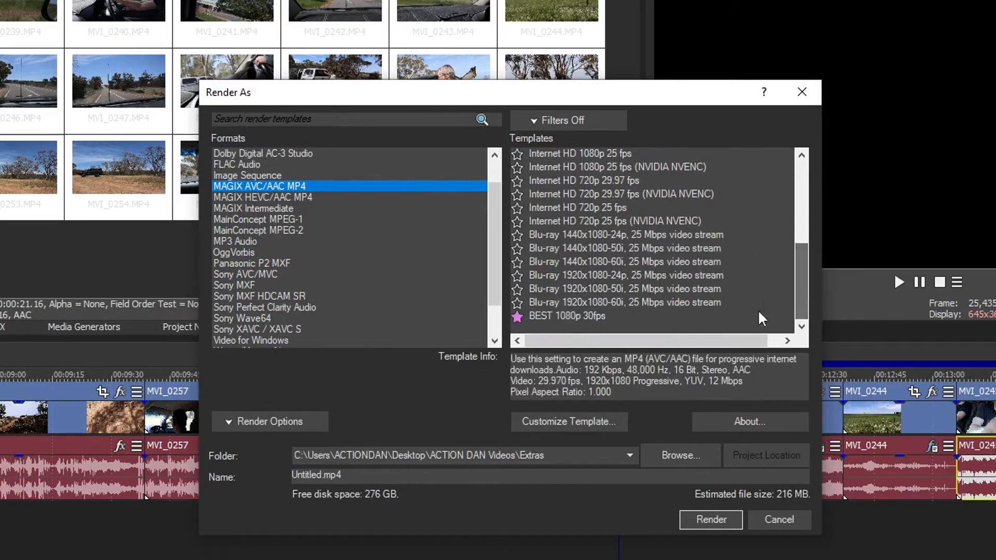
left_click(568, 311)
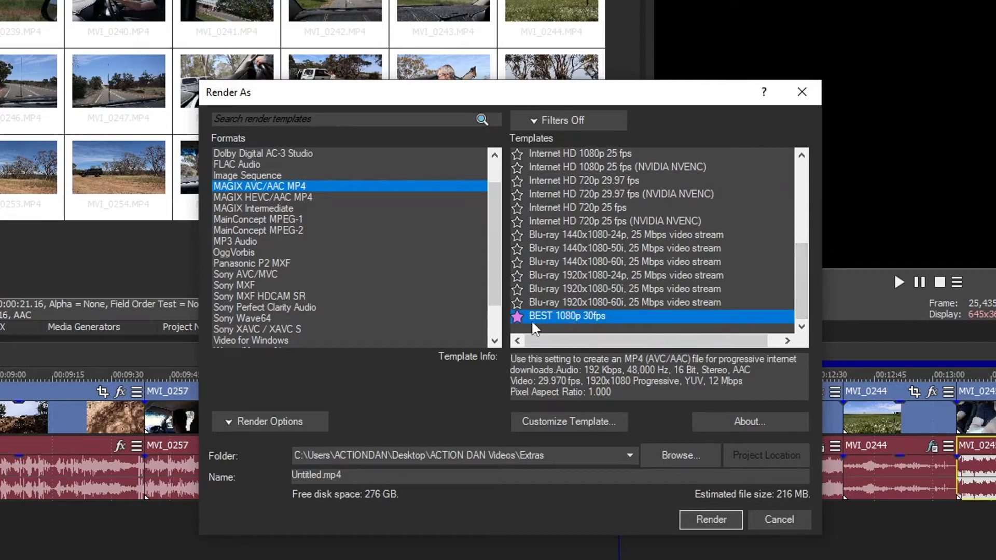
left_click(518, 262)
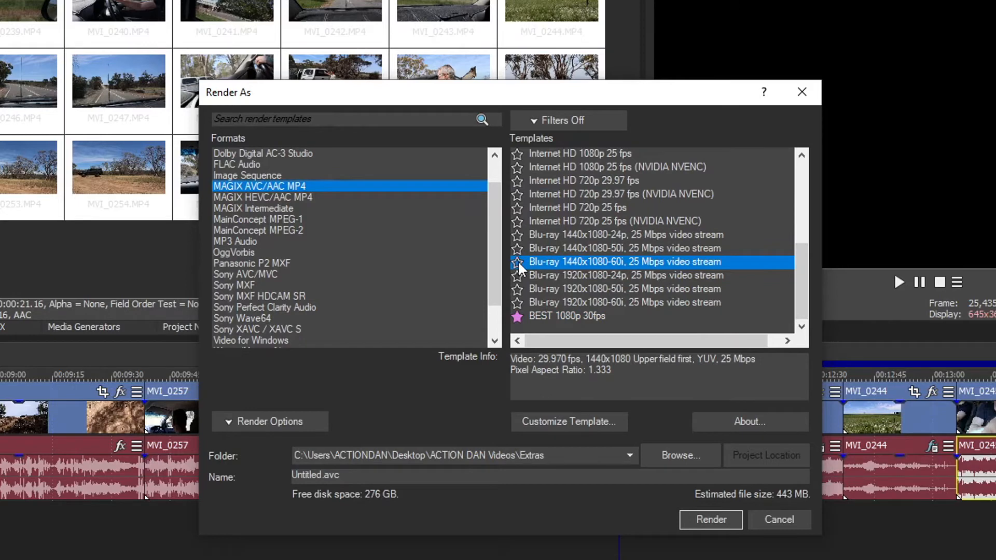
left_click(631, 314)
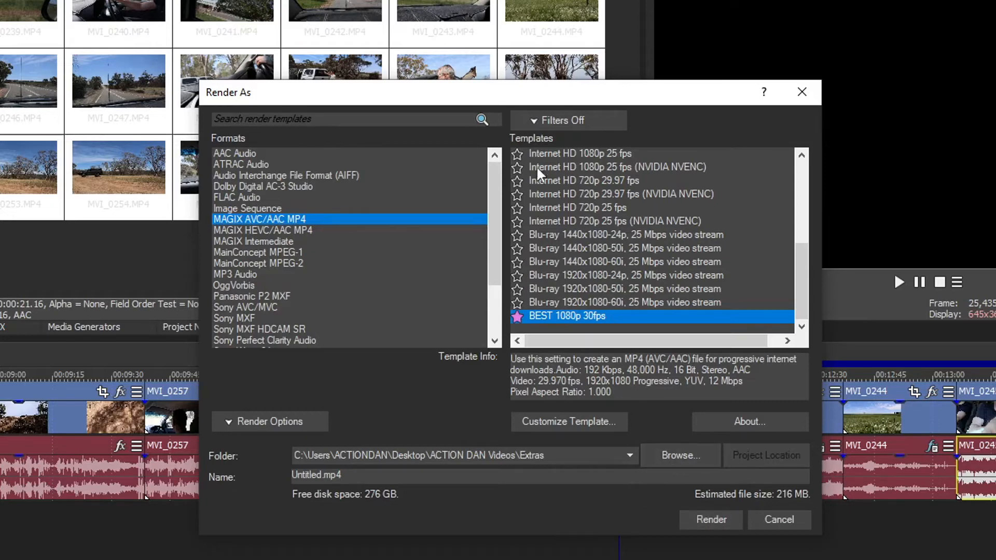
Step: Set the output file to "My first video" on the Desktop and start rendering
left_click(671, 456)
left_click(255, 238)
left_click(443, 464)
type("My first video")
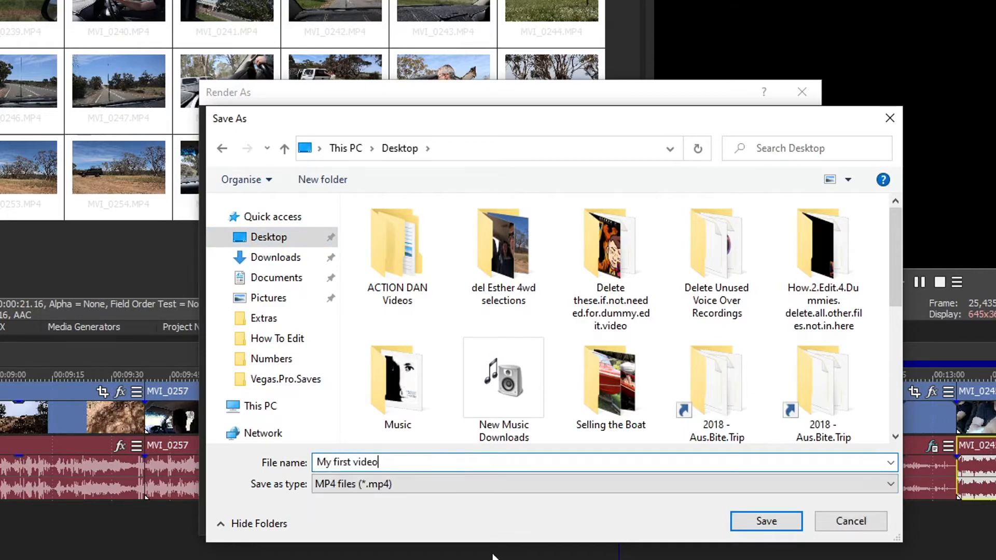
left_click(765, 522)
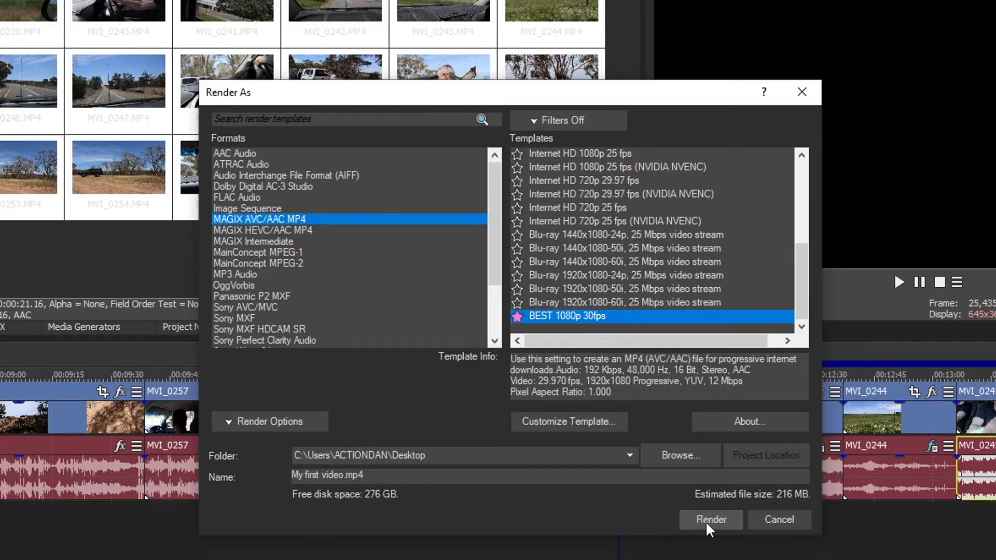
left_click(708, 520)
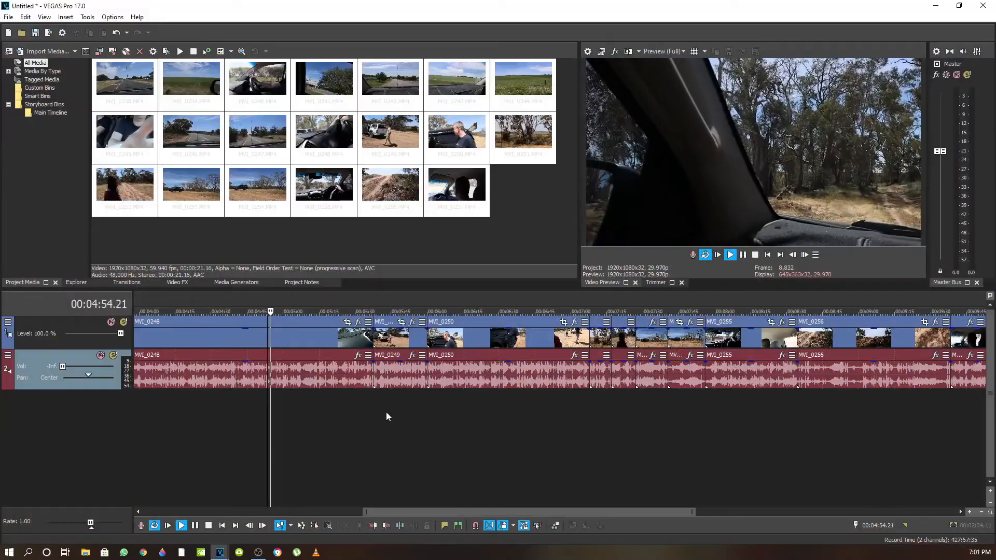
Step: Pause playback at 00:05:00.23 and trim the start of clip MVI_0248 to that point
left_click(743, 255)
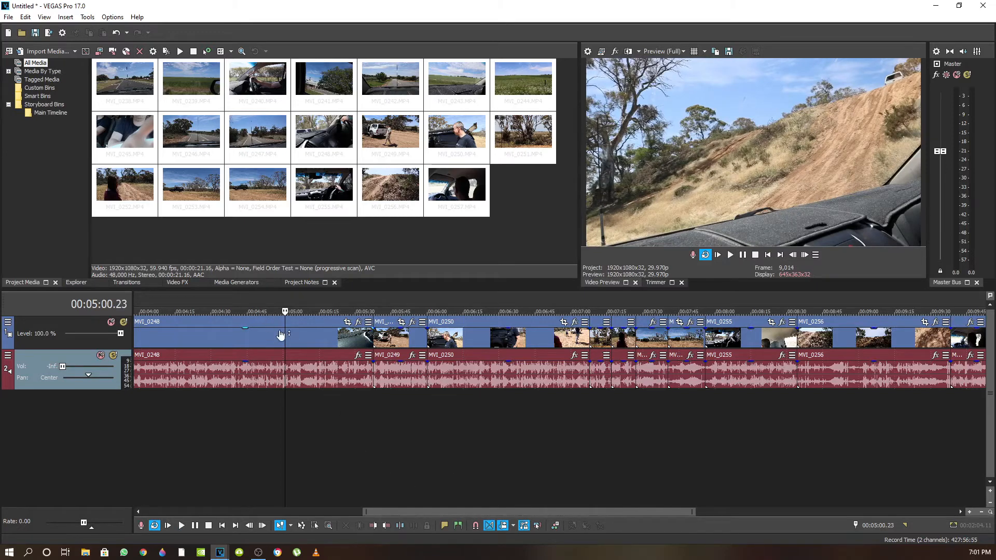
right_click(278, 332)
left_click(316, 315)
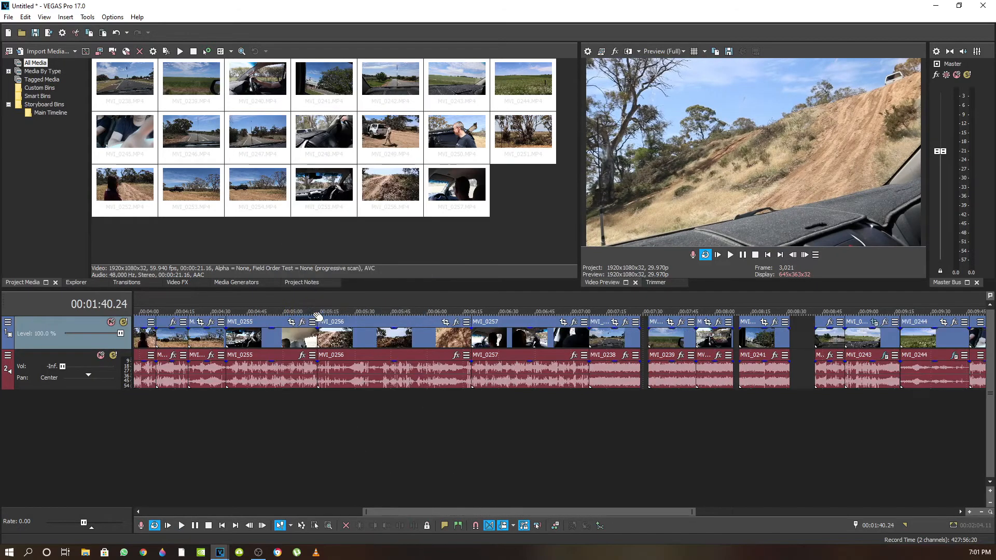
Step: Play clip MVI_0248 from its new start and split it at 00:01:43.16
left_click(730, 255)
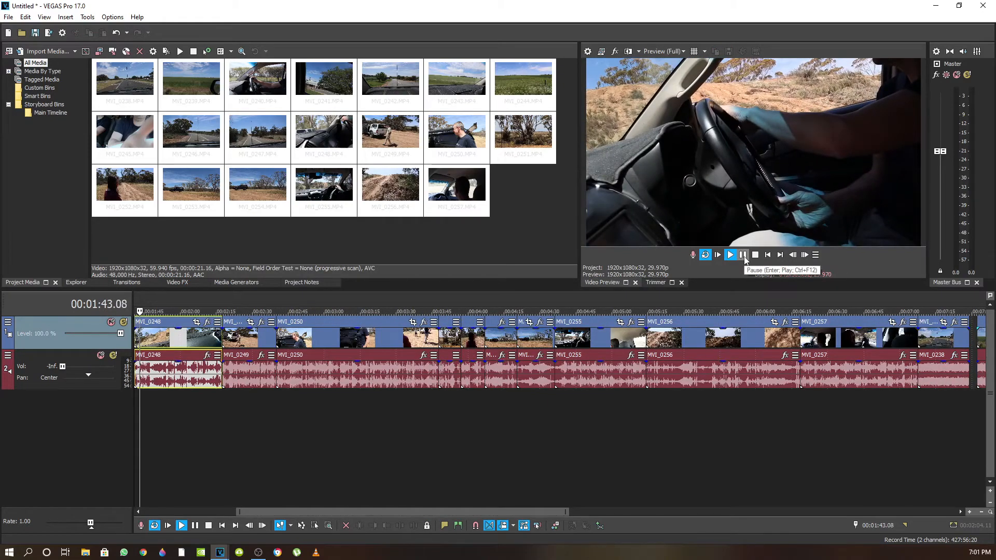
left_click(742, 254)
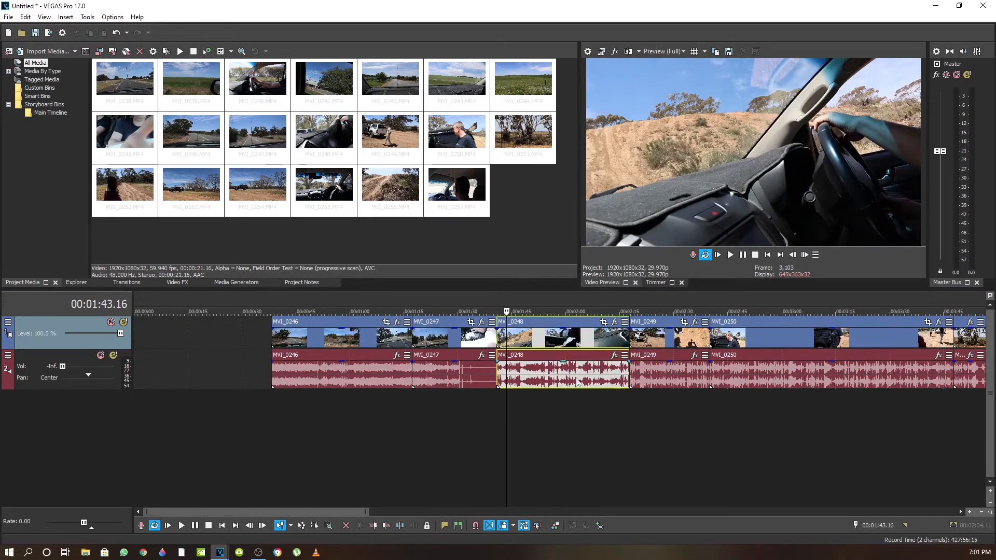
right_click(506, 336)
left_click(544, 313)
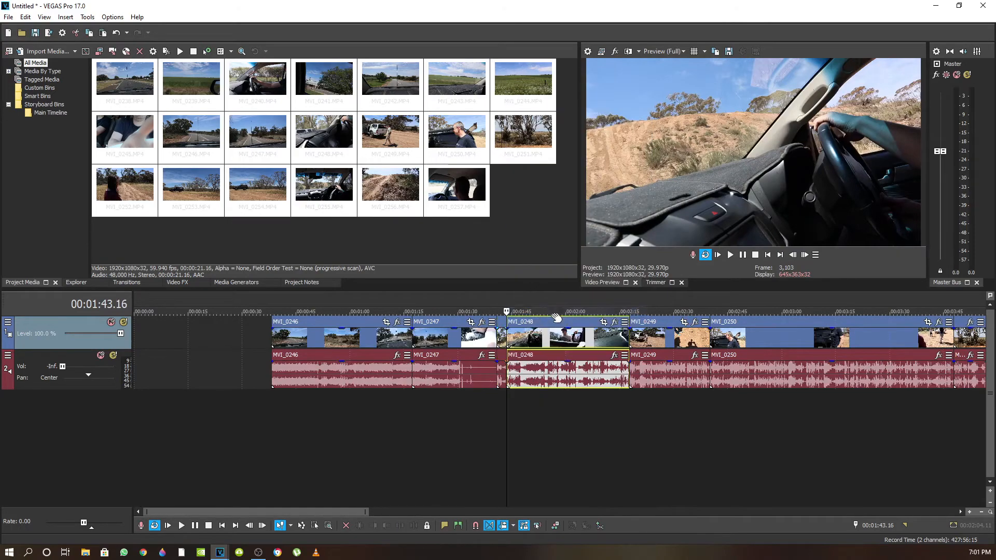
Step: Play on from the split to 00:01:45.24 and trim the start of the second MVI_0248 piece to that point
left_click(732, 256)
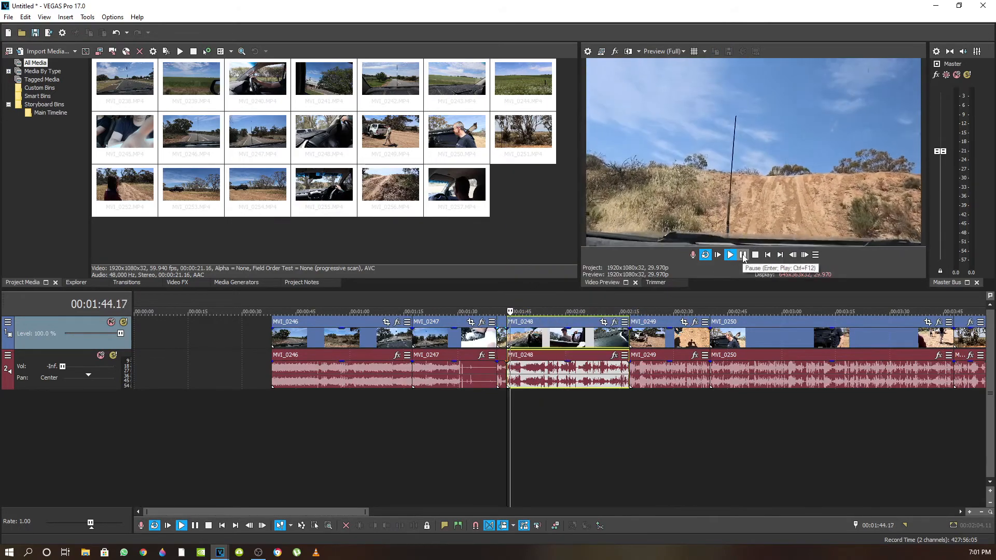
left_click(743, 254)
scroll(502, 357, "up", 4)
right_click(554, 337)
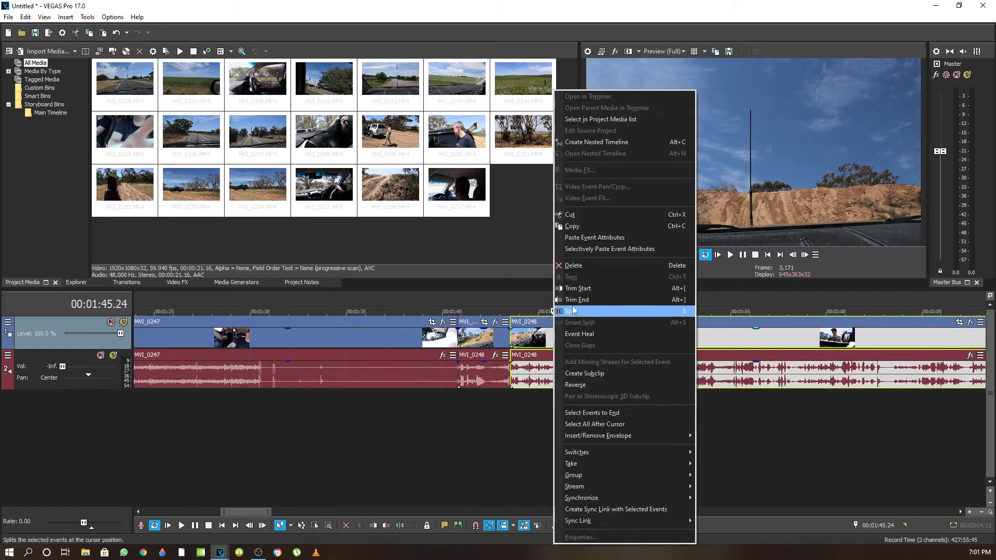
left_click(576, 294)
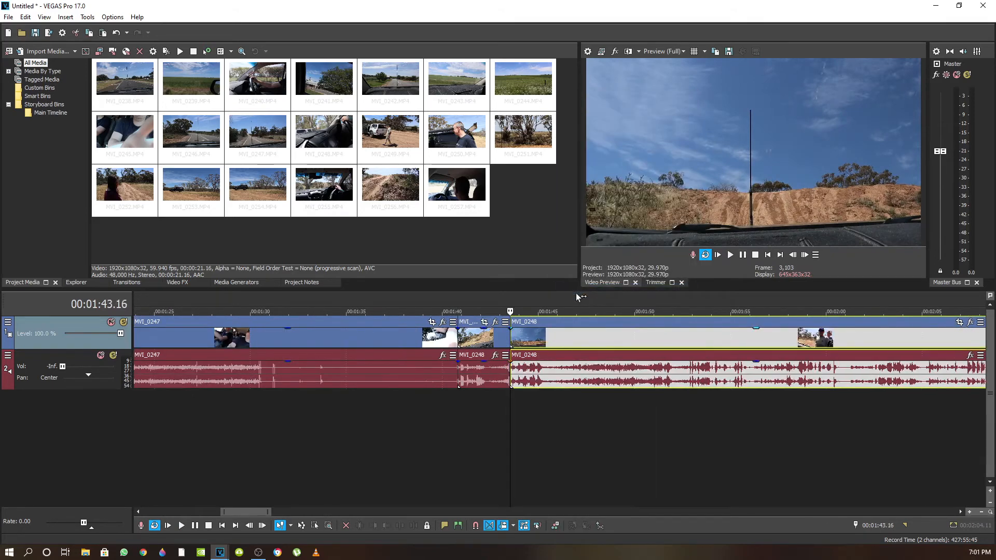
Step: Play the second MVI_0248 piece and split it at 00:01:48.02
left_click(730, 254)
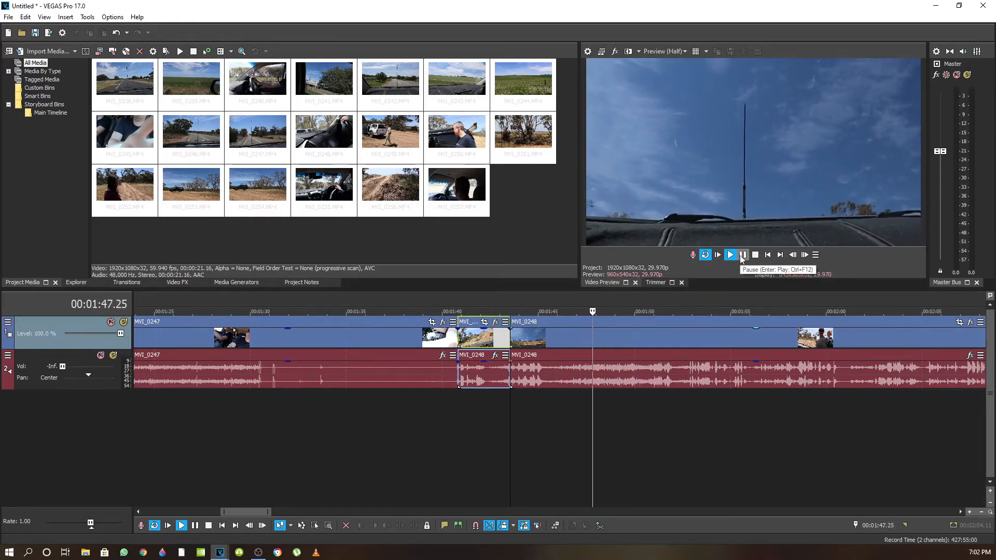
left_click(742, 255)
right_click(597, 340)
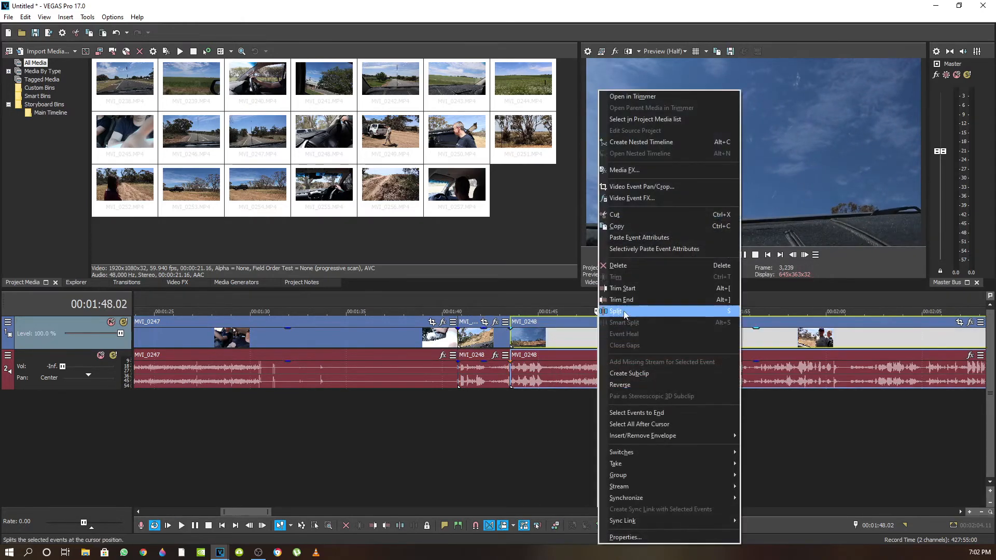
left_click(623, 313)
Step: Trim the start of the remaining MVI_0248 piece to 00:01:51.20 and play back from the new cut
left_click(731, 255)
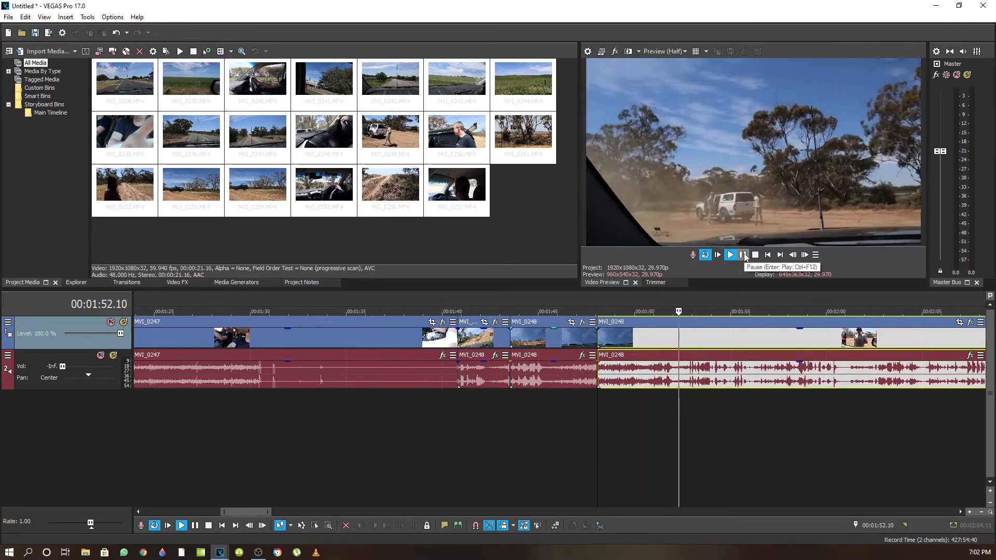
left_click(744, 255)
left_click(793, 255)
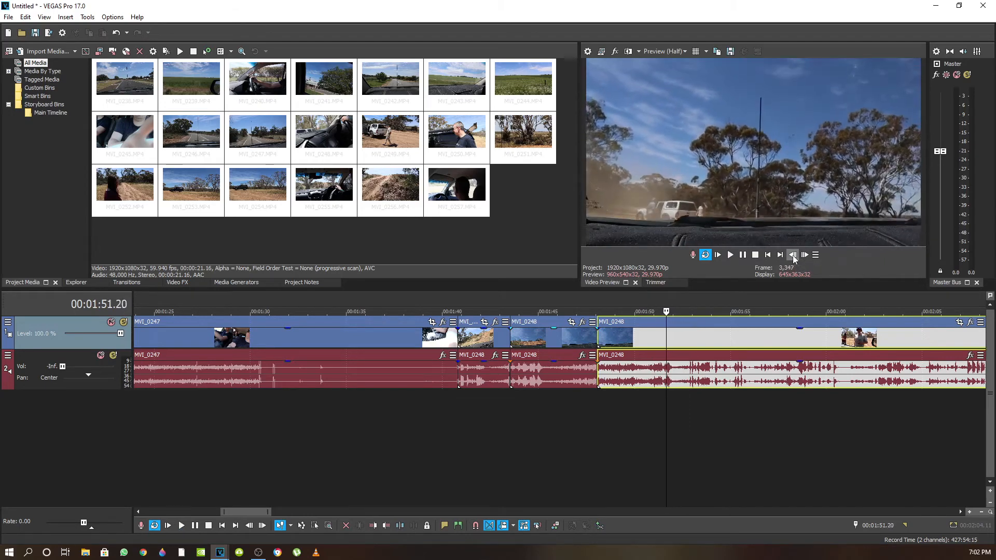
right_click(651, 335)
left_click(679, 289)
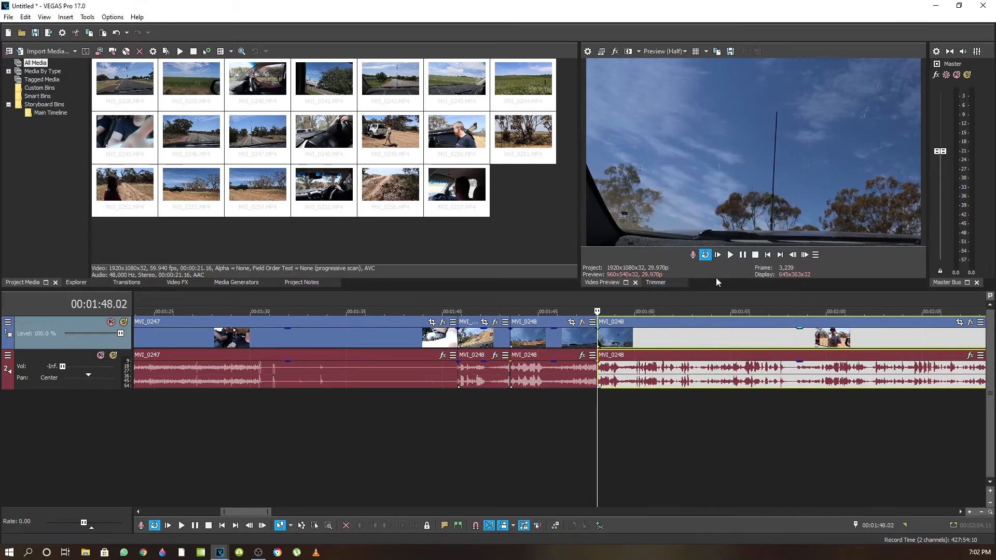
key("space")
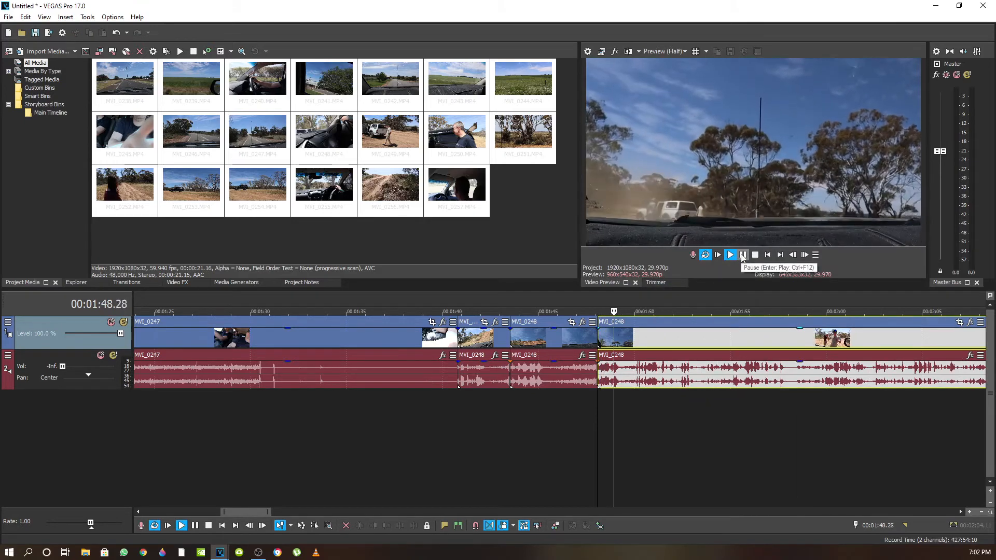
Step: Pause the playback of the last MVI_0248 piece at 00:01:50.05 and split the clip there
left_click(743, 254)
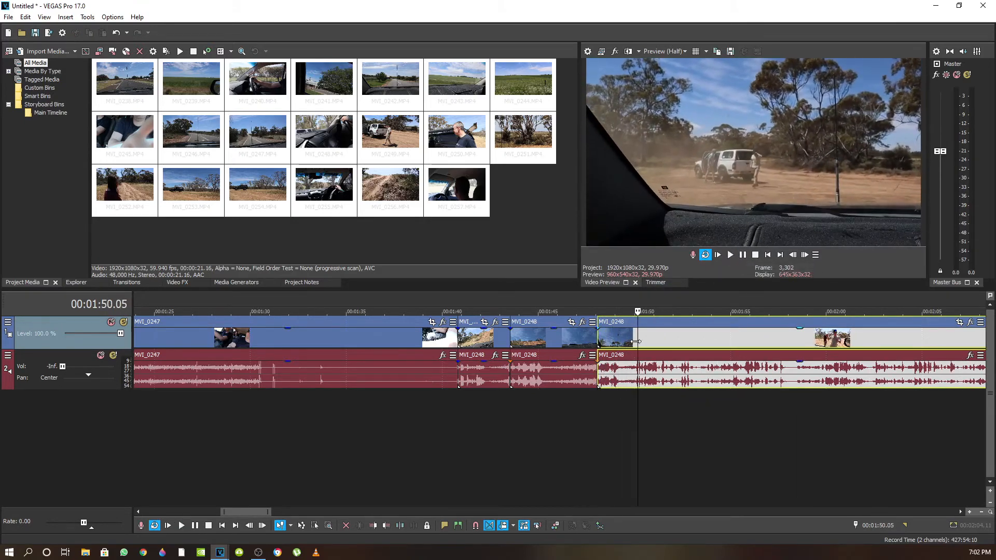
right_click(636, 341)
left_click(668, 314)
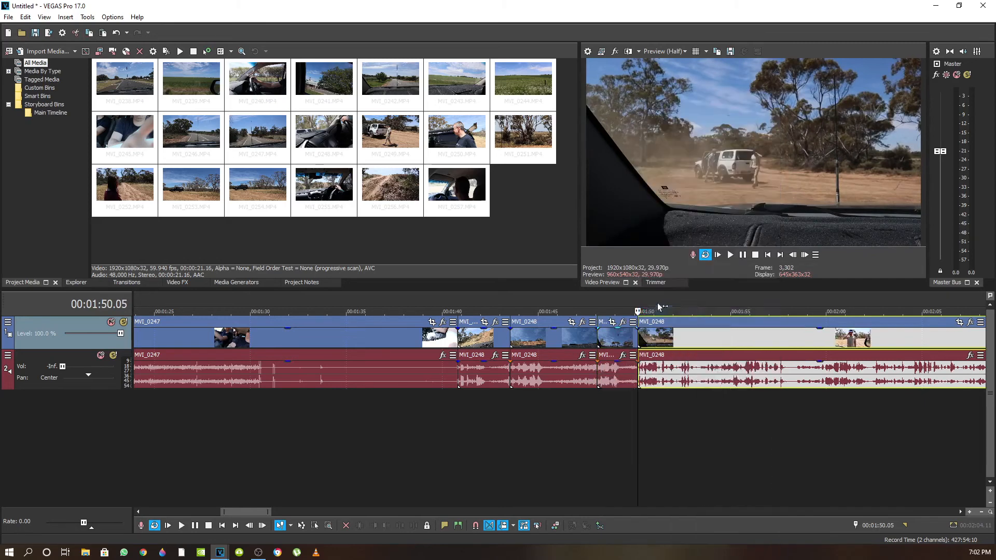
Step: Play on from the split, step back to 00:01:54.20 and trim the start of the remaining MVI_0248 piece to that point
left_click(730, 255)
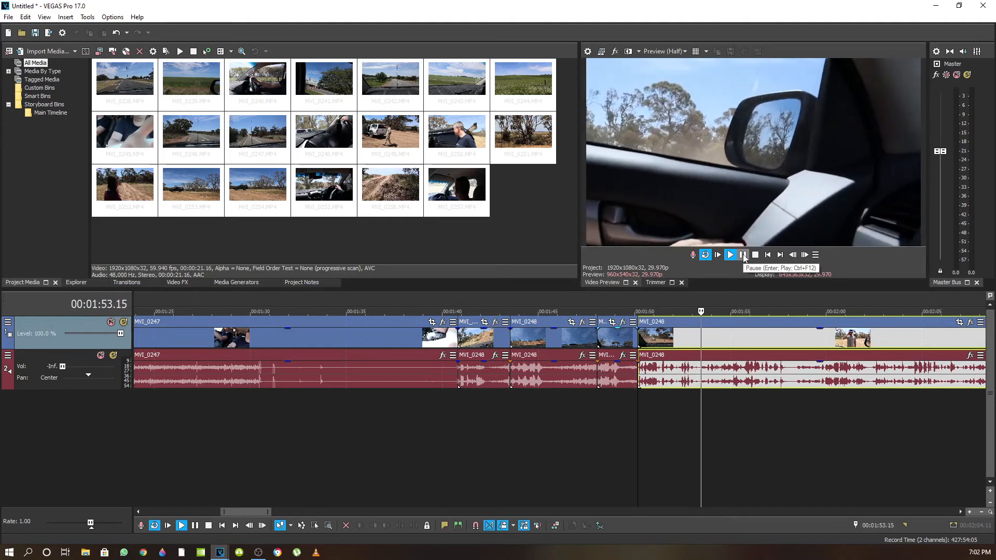
left_click(743, 255)
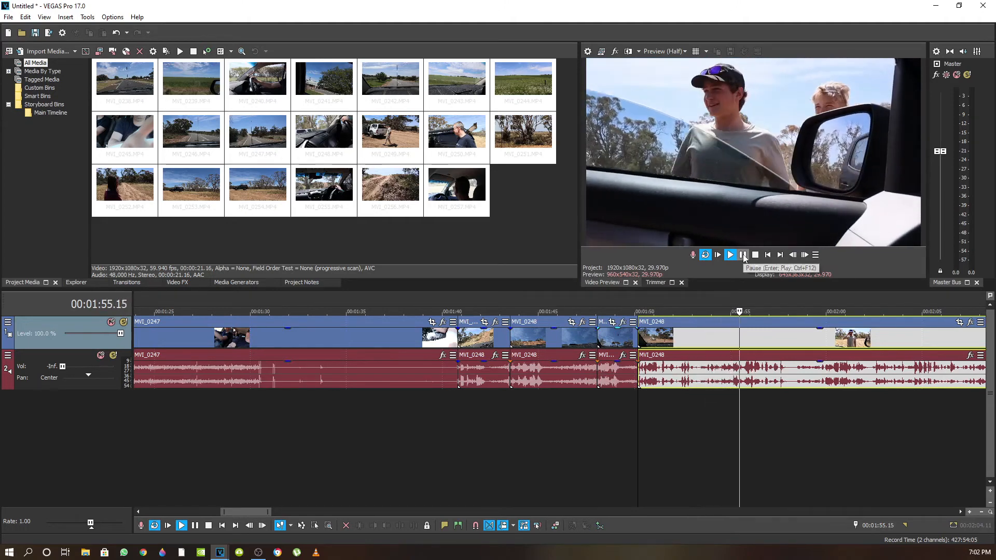
left_click(793, 255)
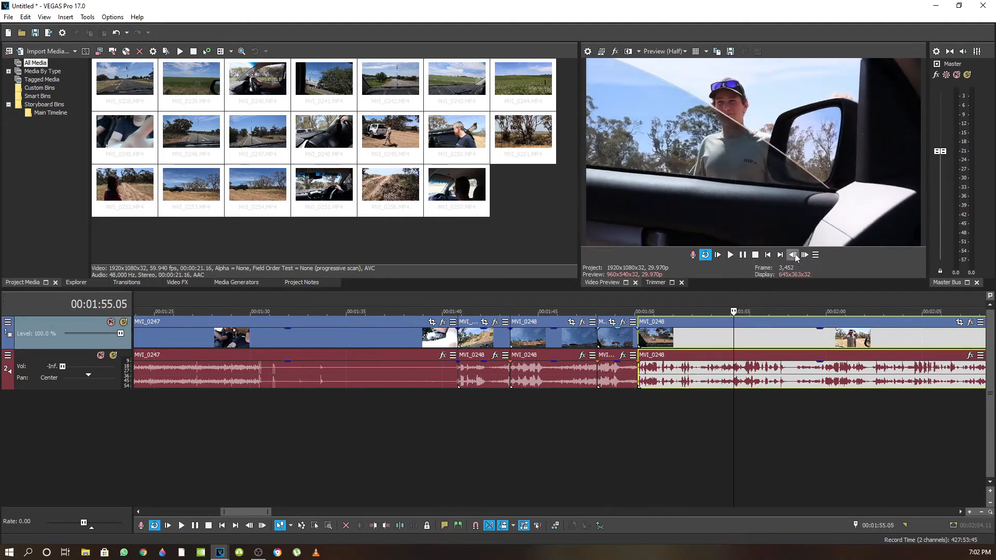
left_click(793, 255)
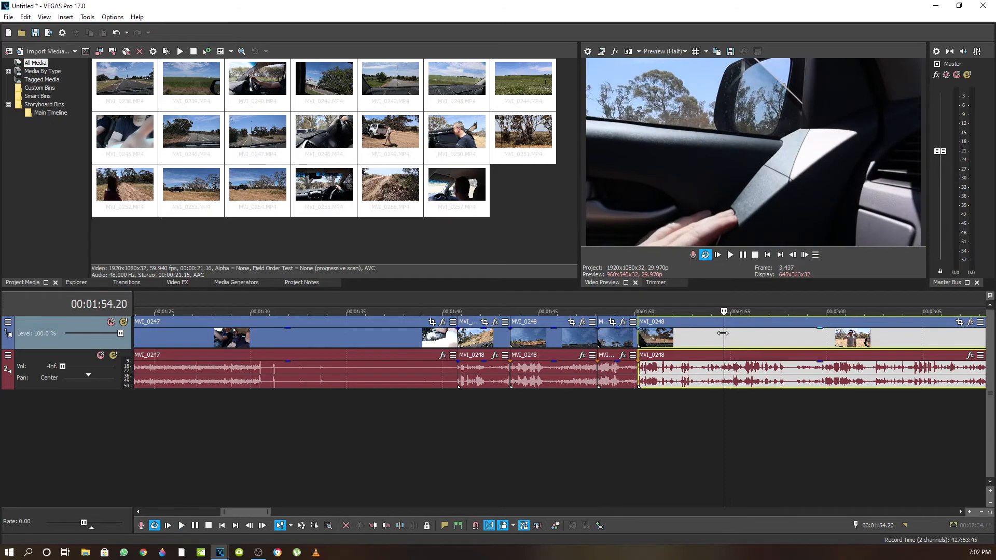
right_click(724, 334)
left_click(737, 289)
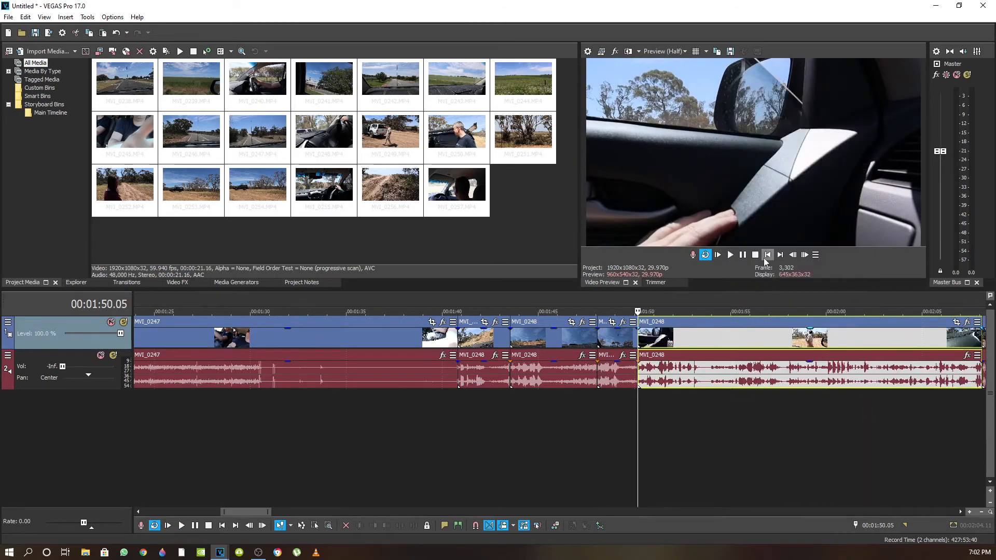
Step: Play the trimmed MVI_0248 piece from 00:01:50.05 and split it at 00:01:51.17
left_click(731, 255)
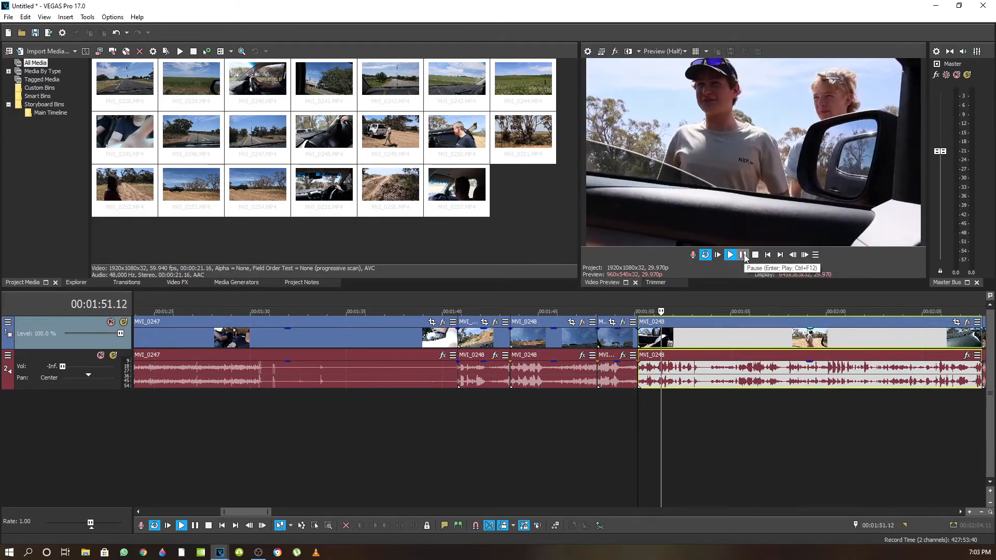
right_click(668, 338)
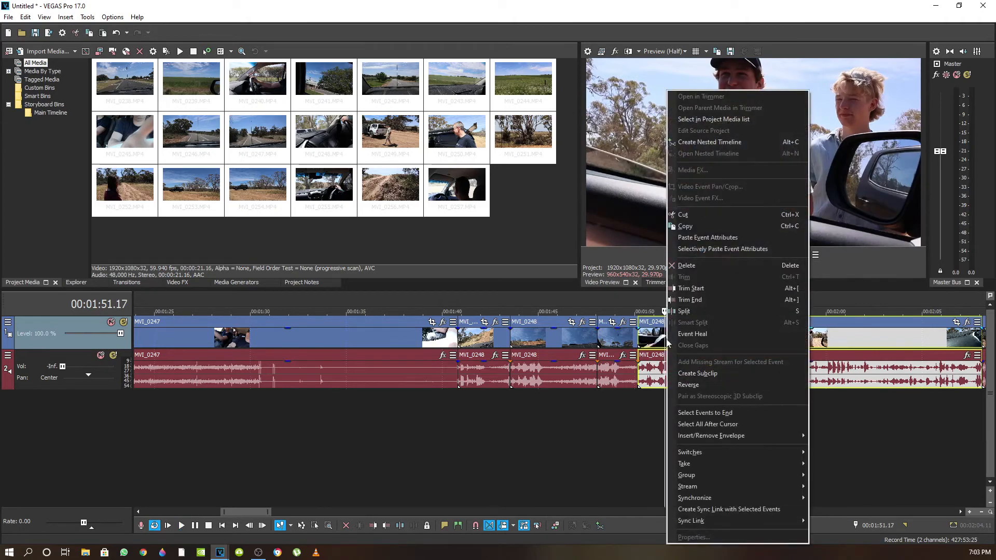
left_click(710, 314)
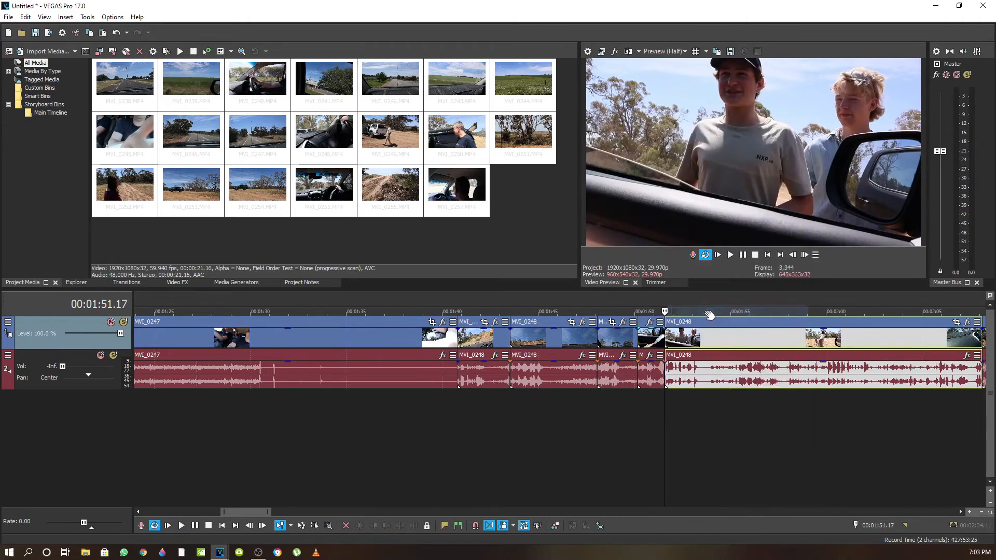
Step: Play the piece after the new split and trim its start to 00:01:54.13
left_click(731, 254)
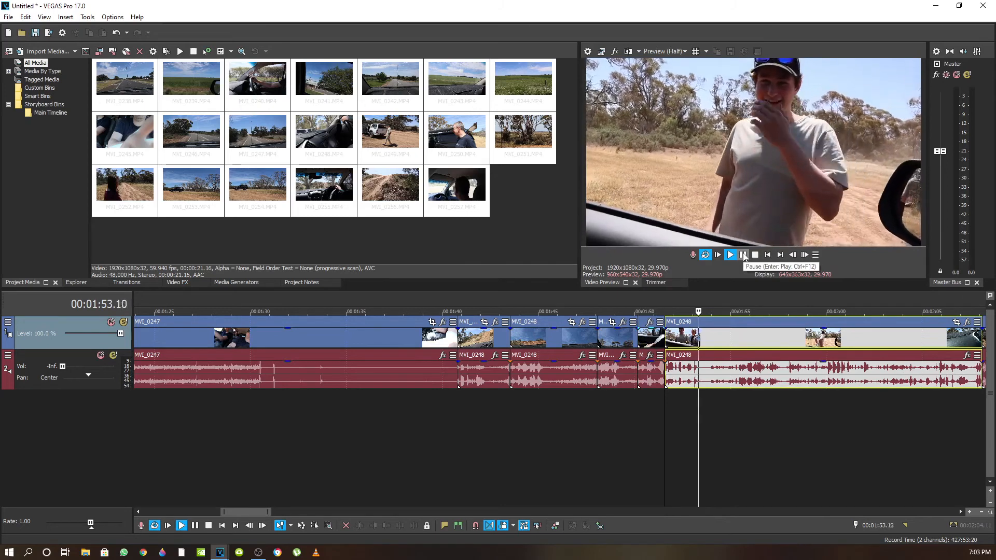
left_click(743, 255)
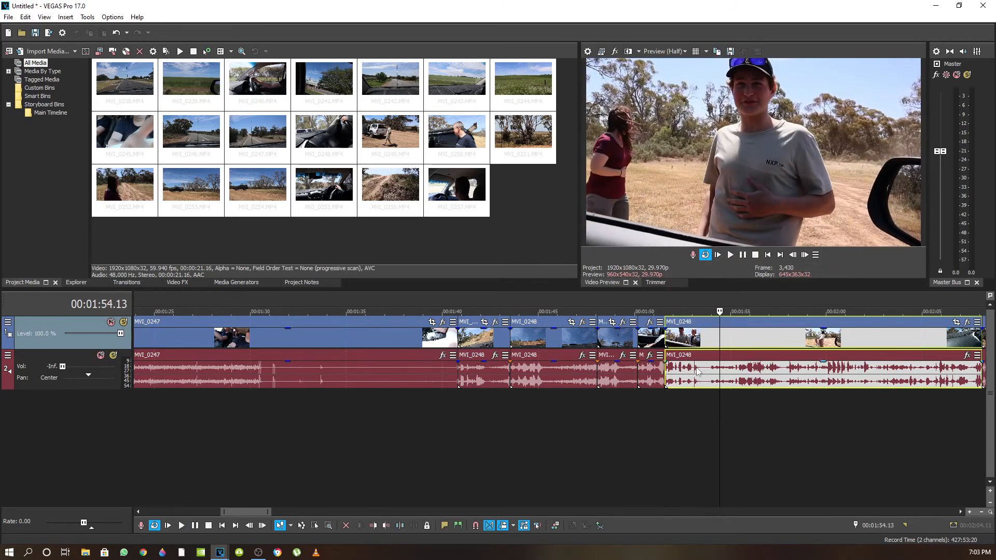
right_click(733, 334)
left_click(748, 289)
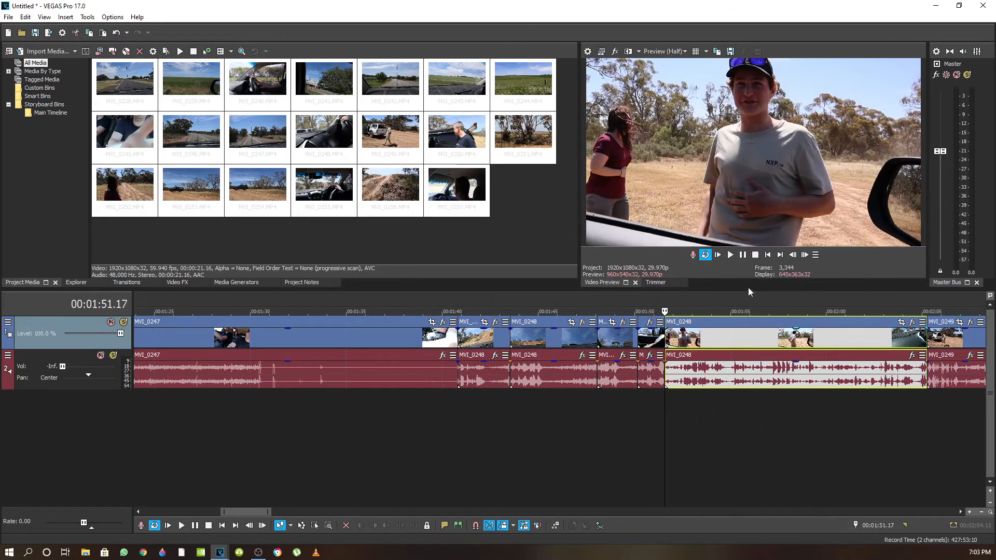
Step: Play the last MVI_0248 piece from 00:01:51.17 and trim its end to 00:01:54.25
left_click(730, 255)
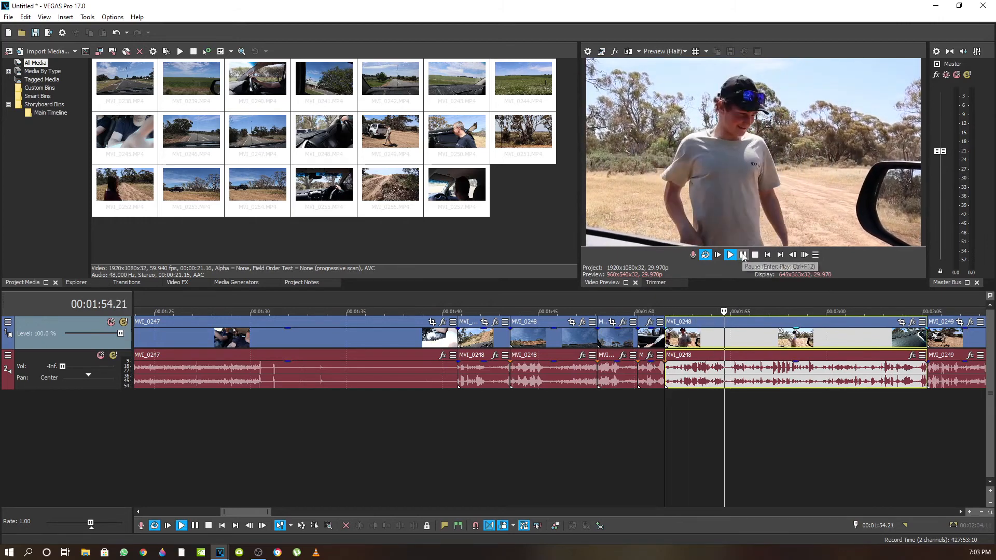
left_click(743, 255)
right_click(731, 345)
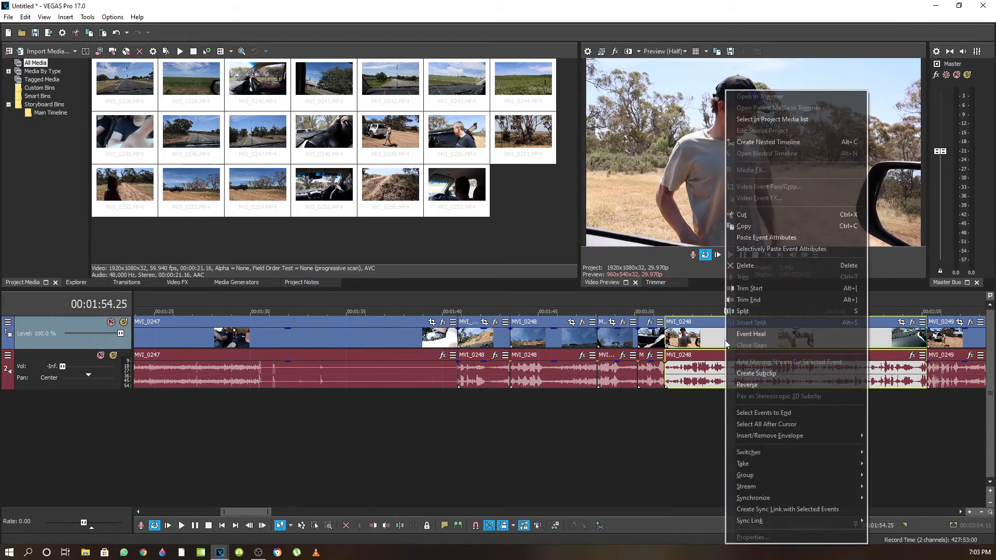
left_click(773, 300)
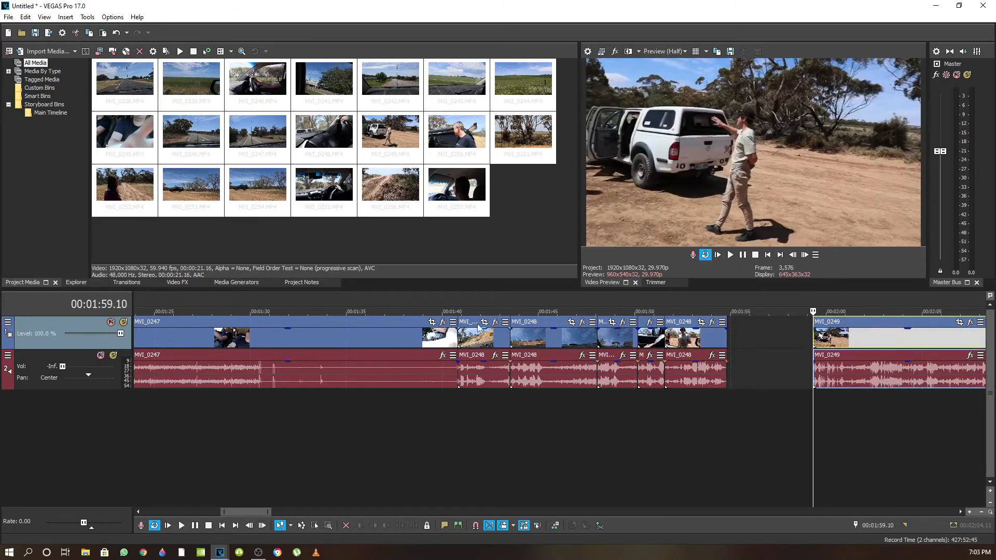
Step: Shift the first short MVI_0248 piece and all clips following it further along the timeline, leaving a gap after MVI_0247
left_click_drag(477, 326, 508, 328)
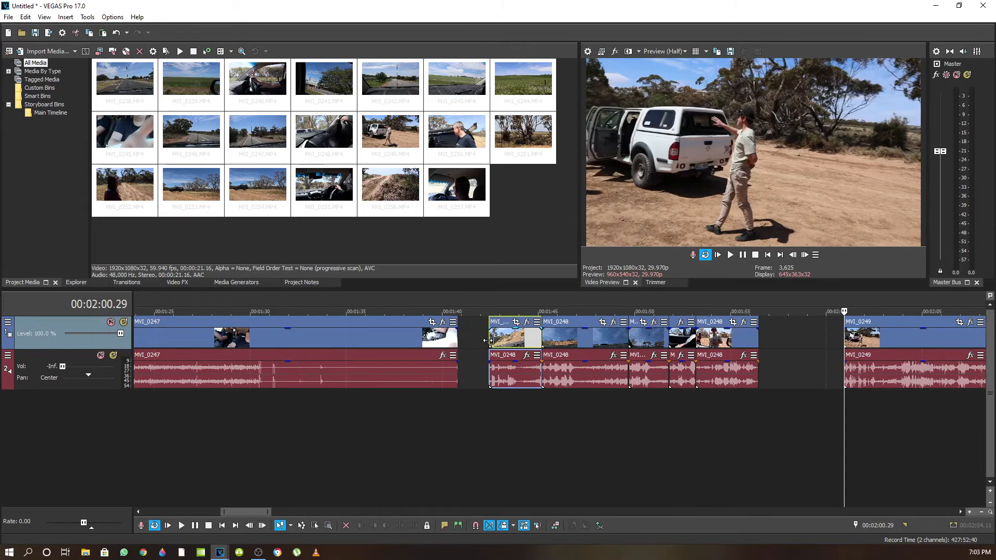
left_click(489, 340)
Step: Select the time range from 00:01:42.10 to 00:01:56.08 over the MVI_0248 pieces and play it back to review the cuts
left_click_drag(755, 403, 488, 404)
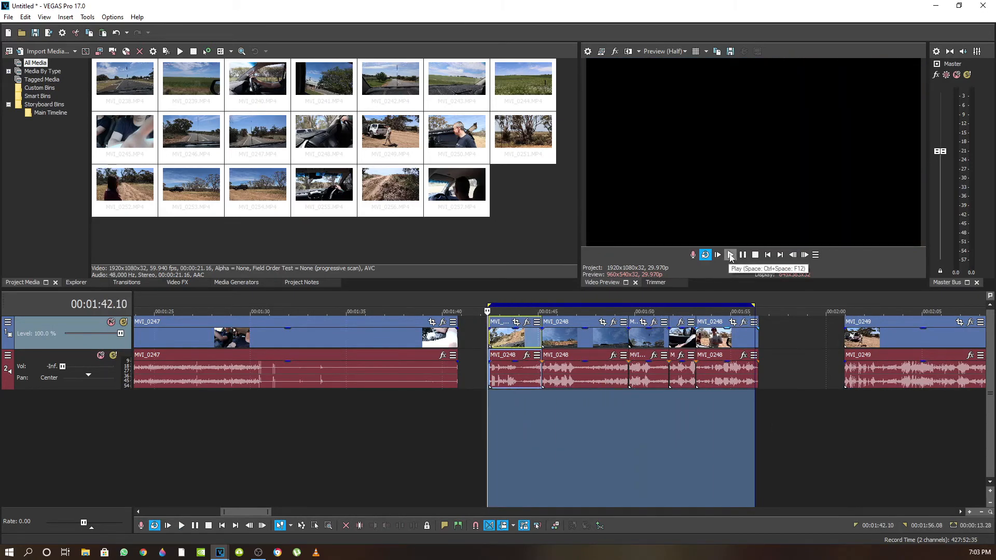
left_click(731, 256)
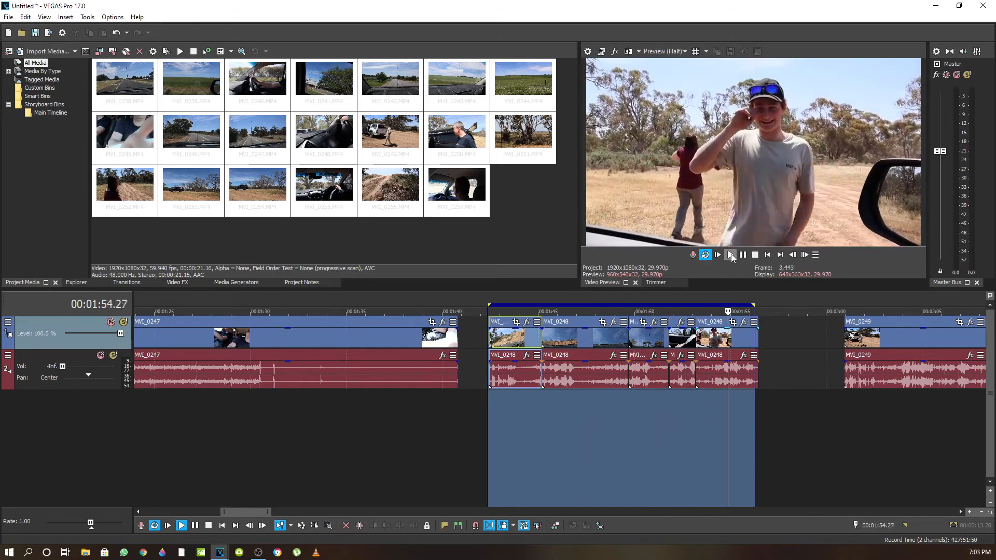
left_click(755, 256)
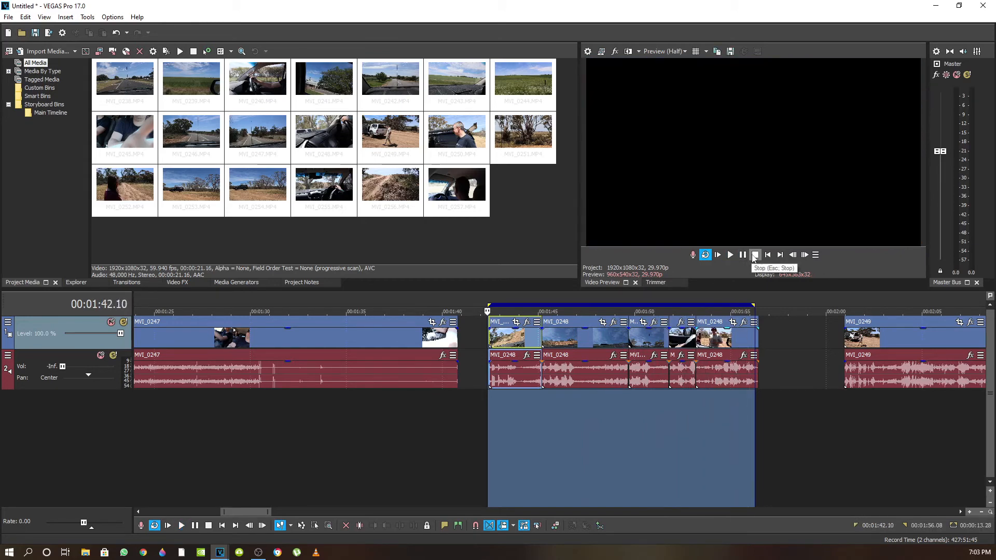